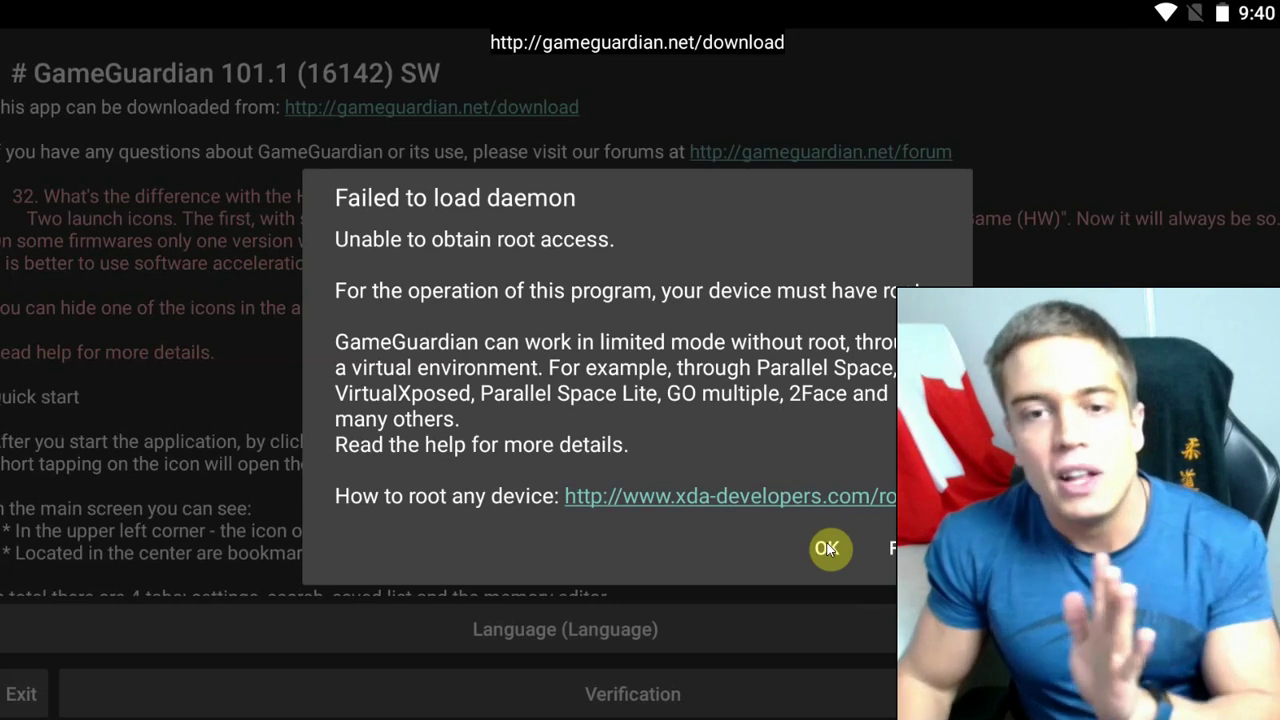
# Step: Acknowledge the failed GameGuardian daemon warning and swipe through the launcher's app pages
pyautogui.click(826, 548)
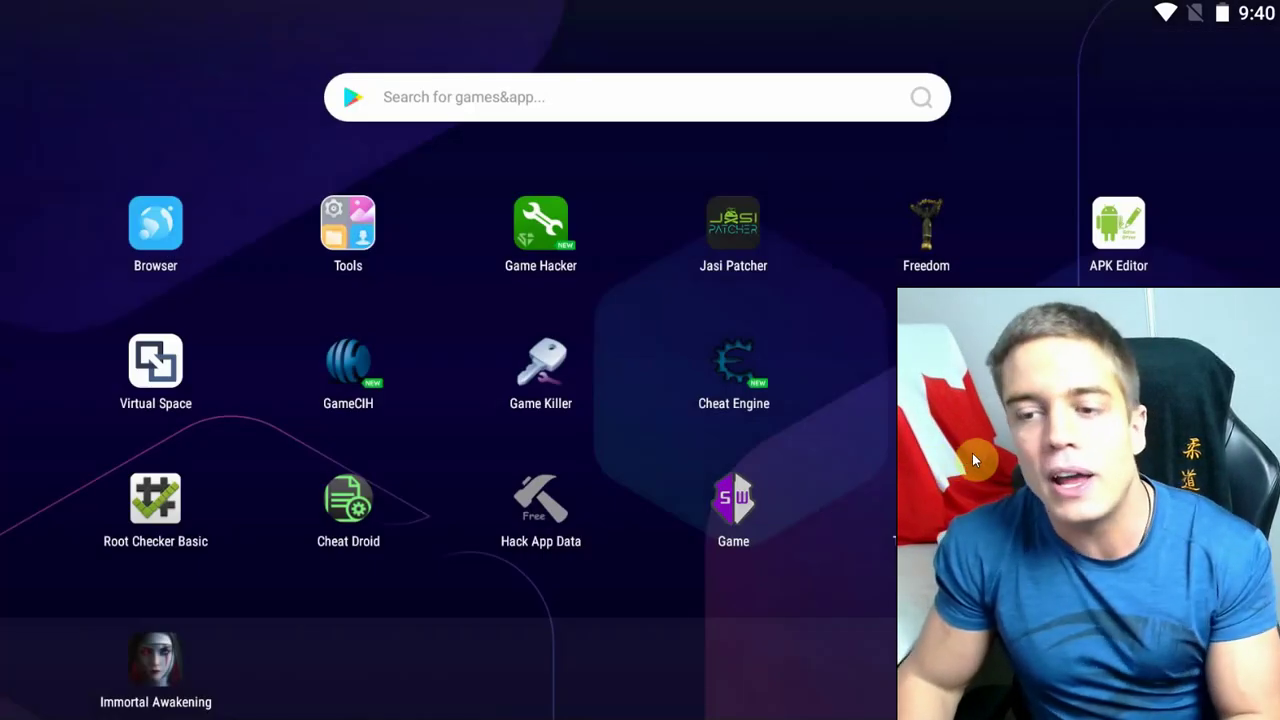
pyautogui.moveTo(979, 436); pyautogui.dragTo(809, 366)
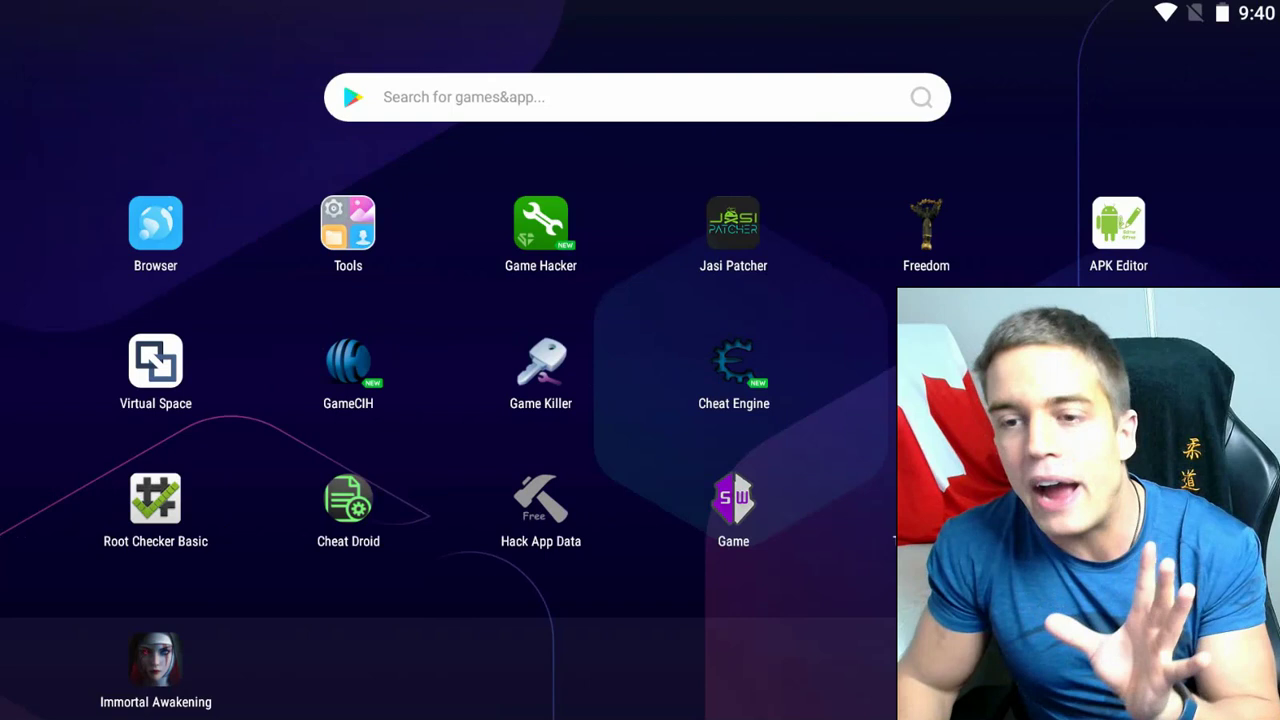
# Step: Reopen Root Checker Basic, verify root (not properly installed), then go back to the home screen
pyautogui.click(1276, 710)
pyautogui.click(612, 108)
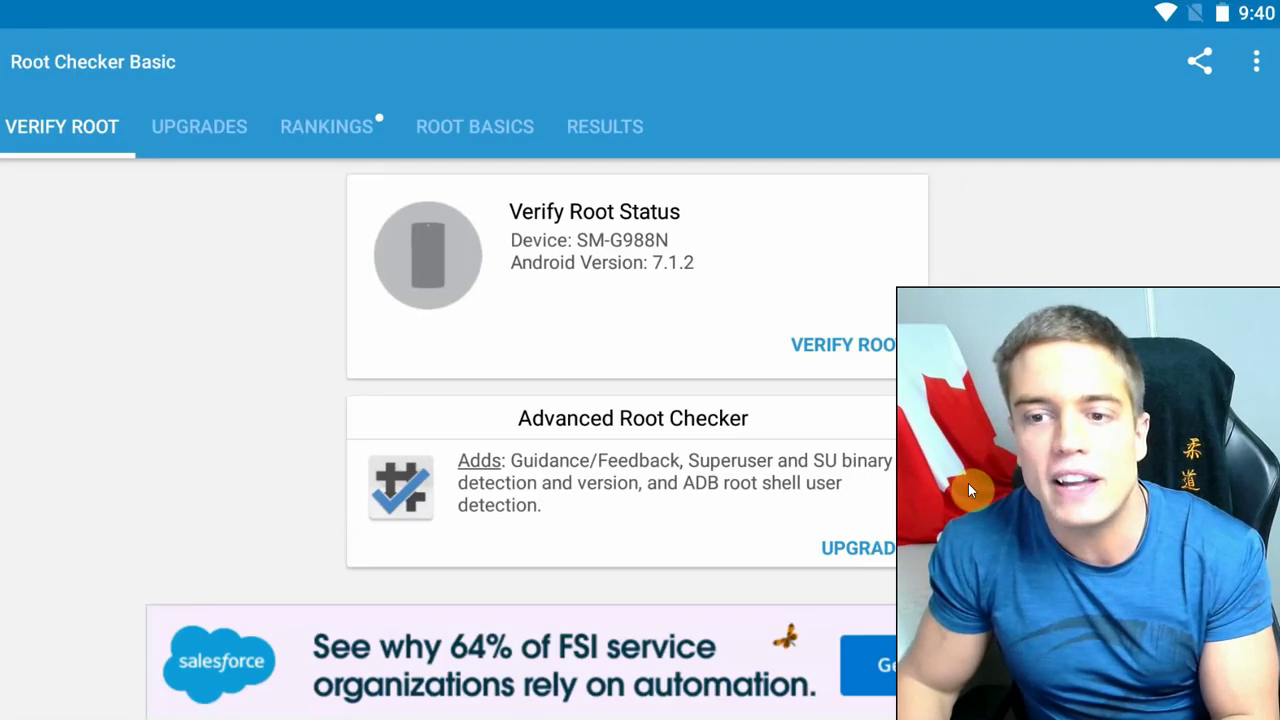
pyautogui.click(877, 349)
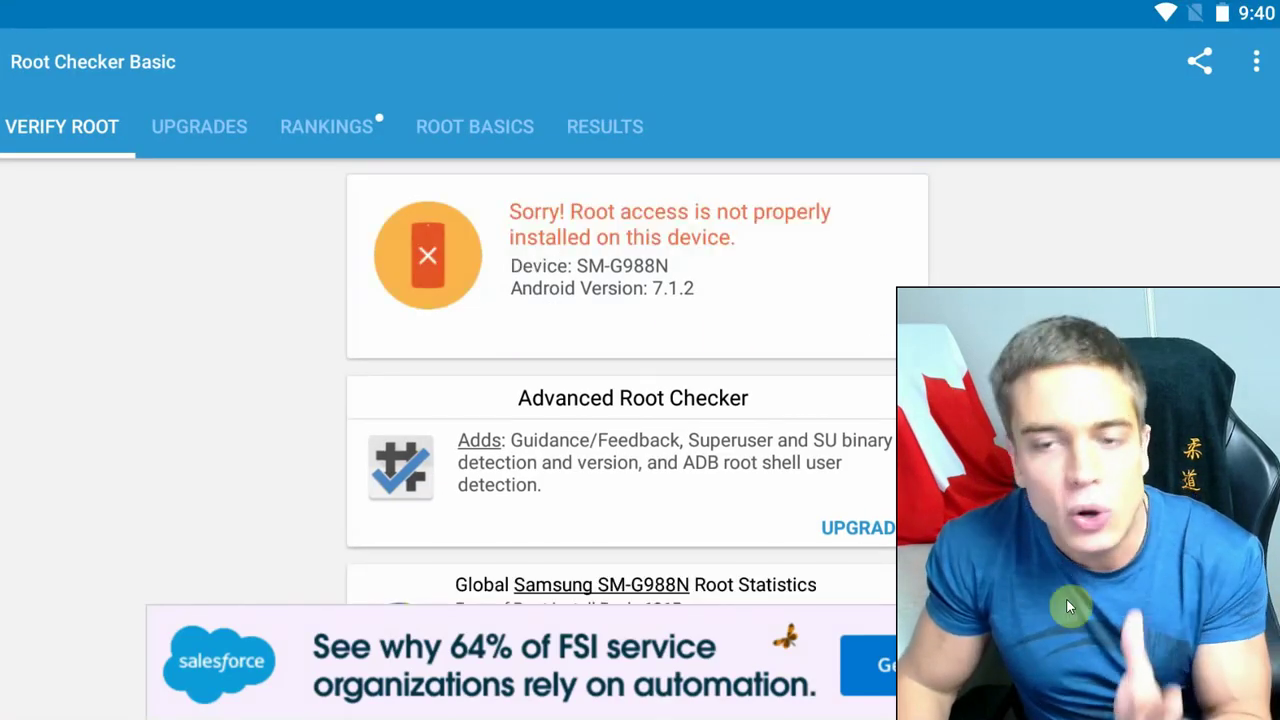
pyautogui.click(1062, 633)
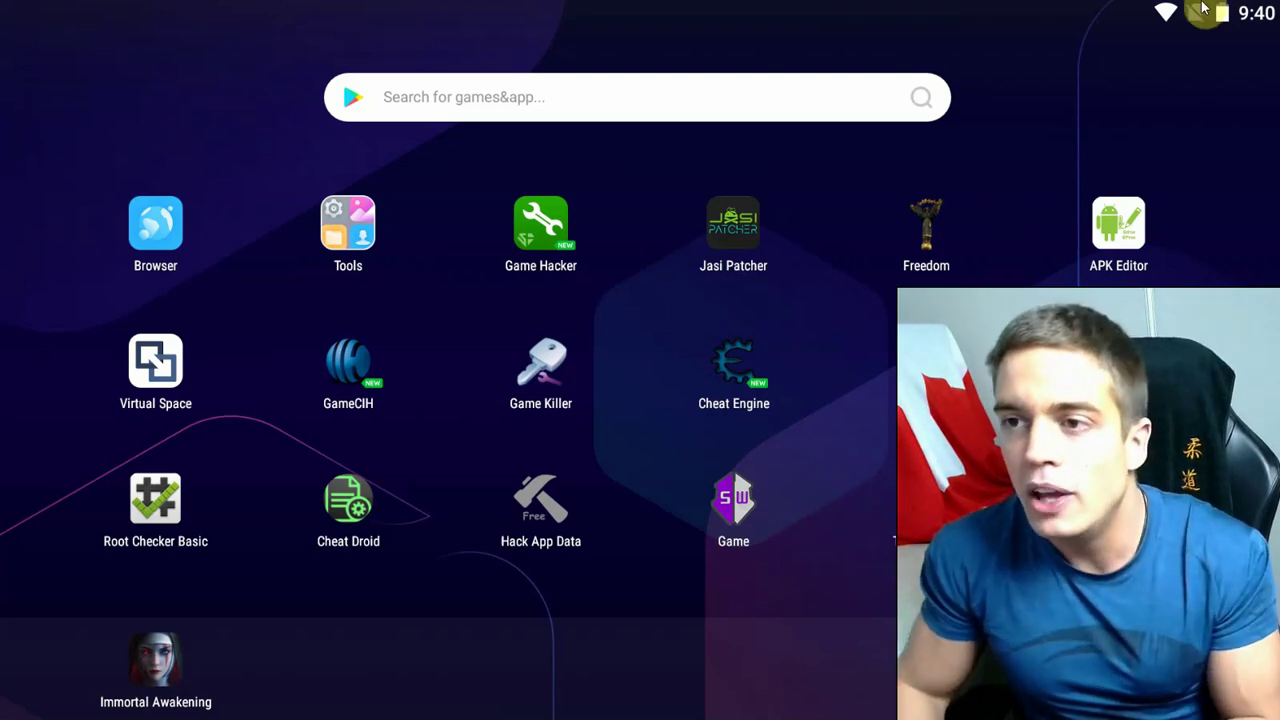
pyautogui.click(1217, 100)
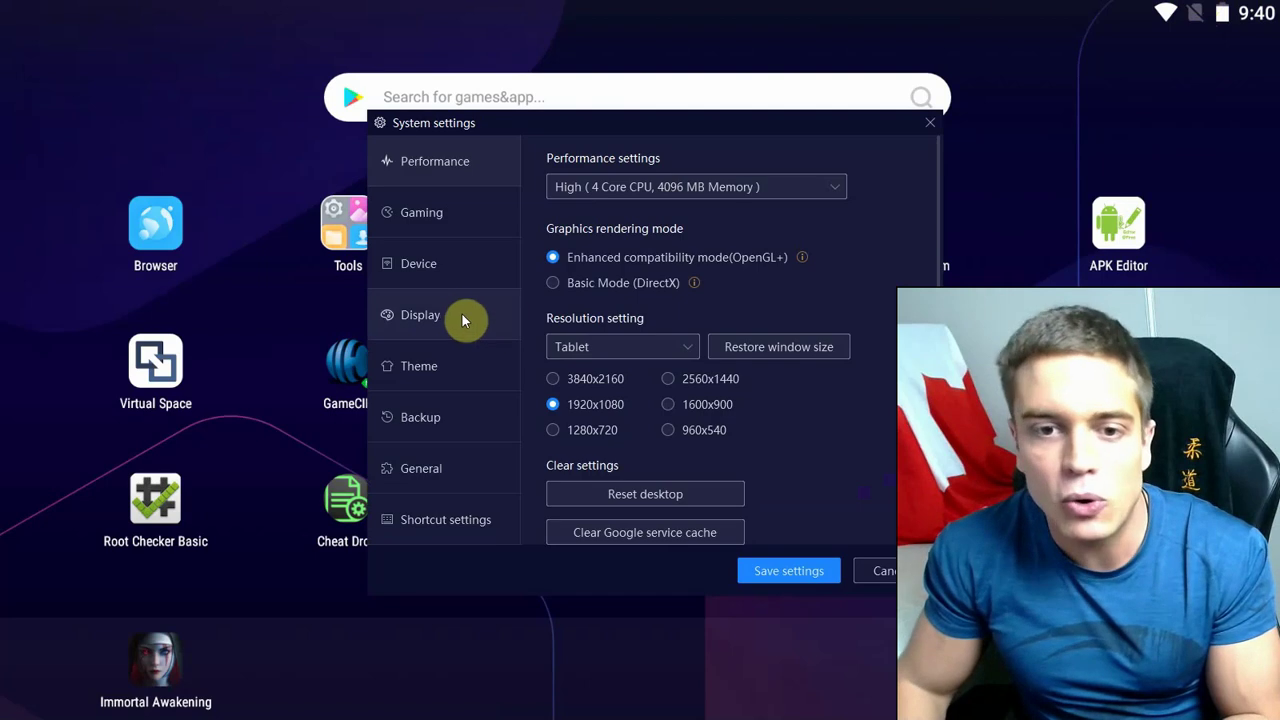
pyautogui.click(466, 462)
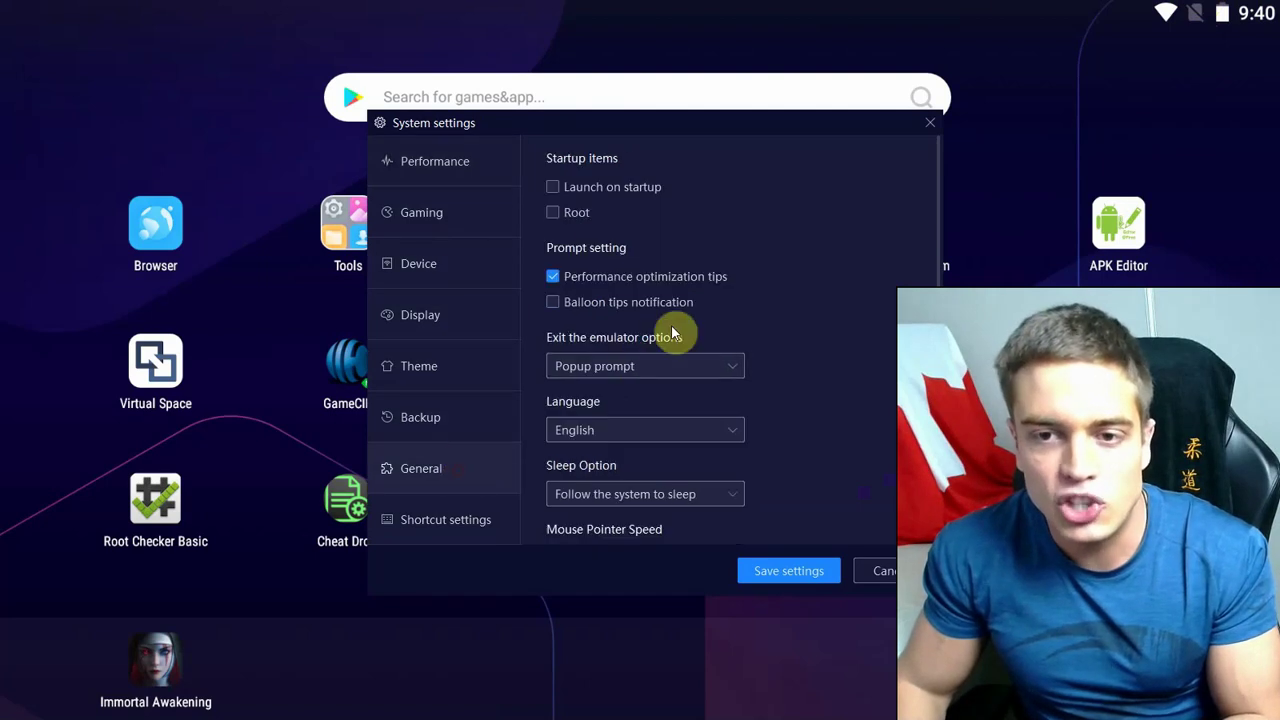
pyautogui.click(556, 214)
pyautogui.click(558, 213)
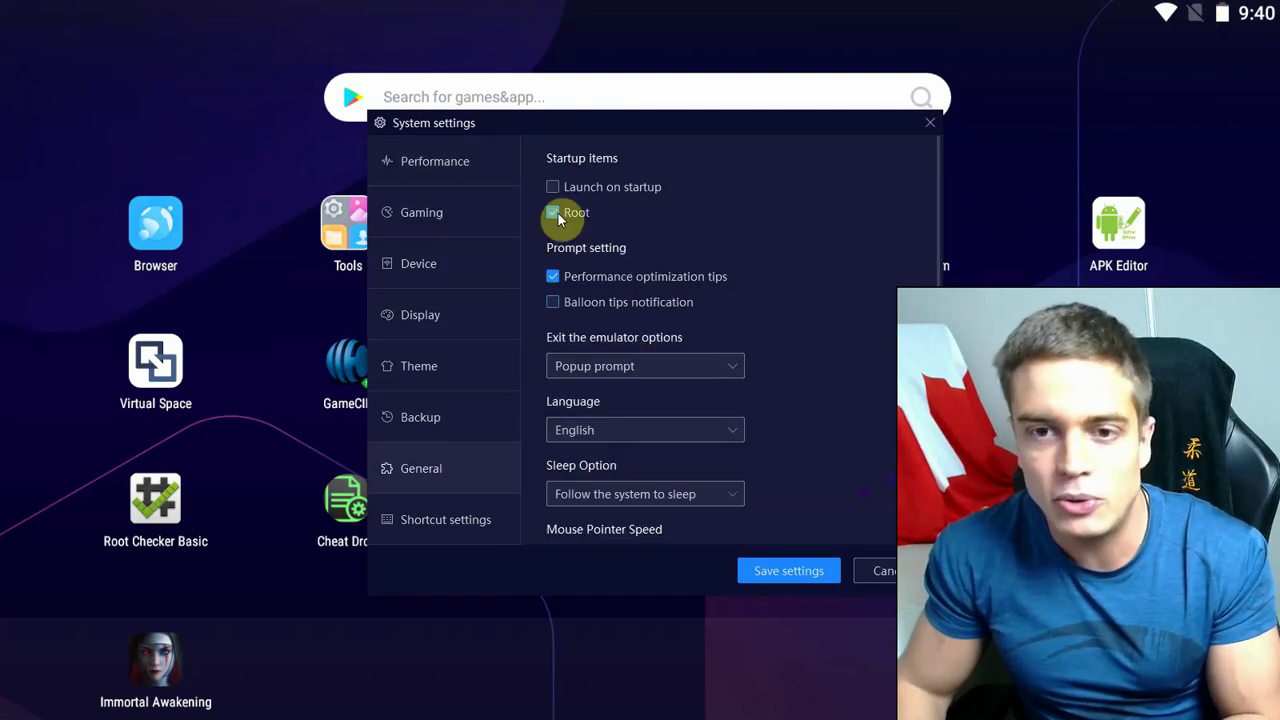
pyautogui.click(874, 572)
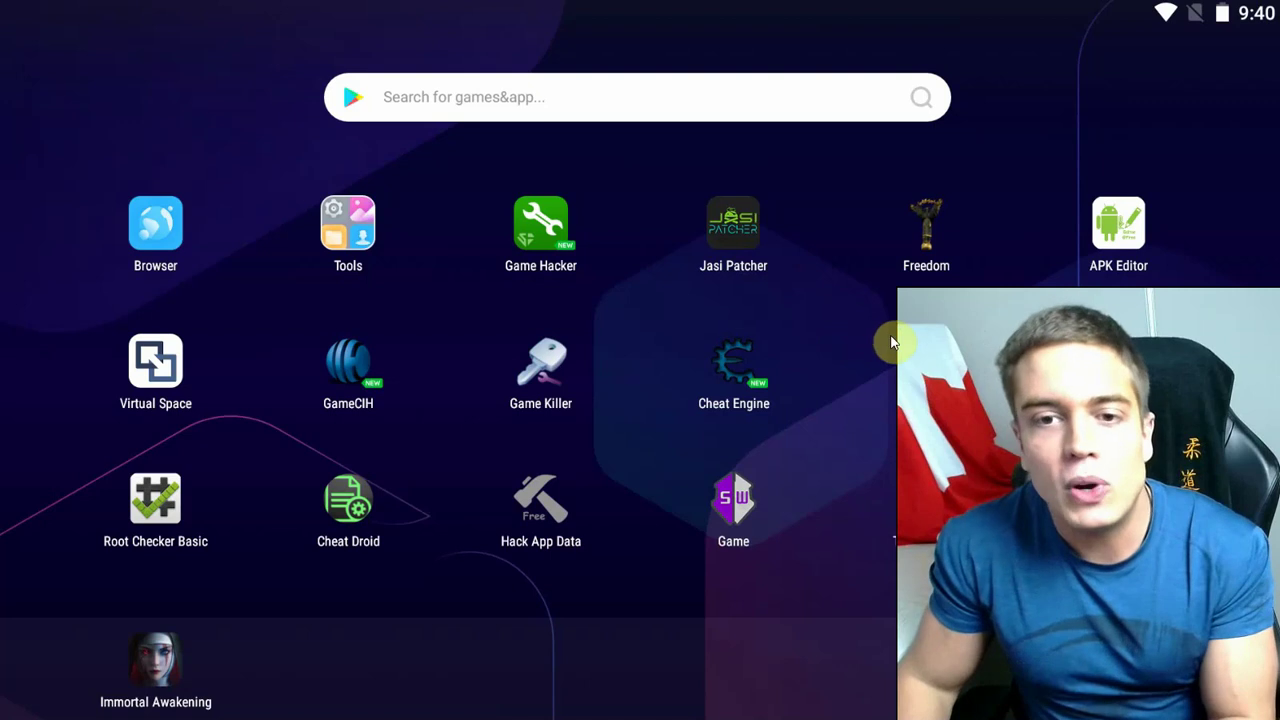
# Step: Swipe across the launcher pages to view the installed games, then return to the first page
pyautogui.moveTo(894, 343); pyautogui.dragTo(209, 306)
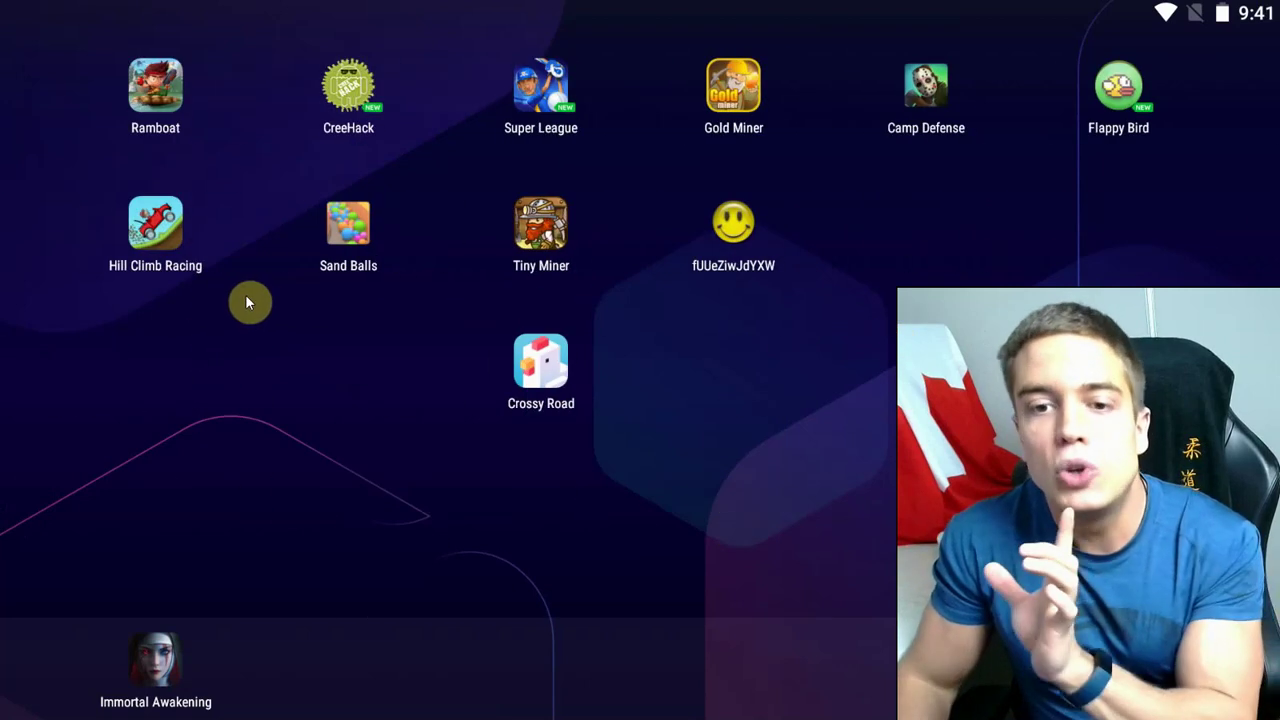
pyautogui.moveTo(258, 338); pyautogui.dragTo(849, 381)
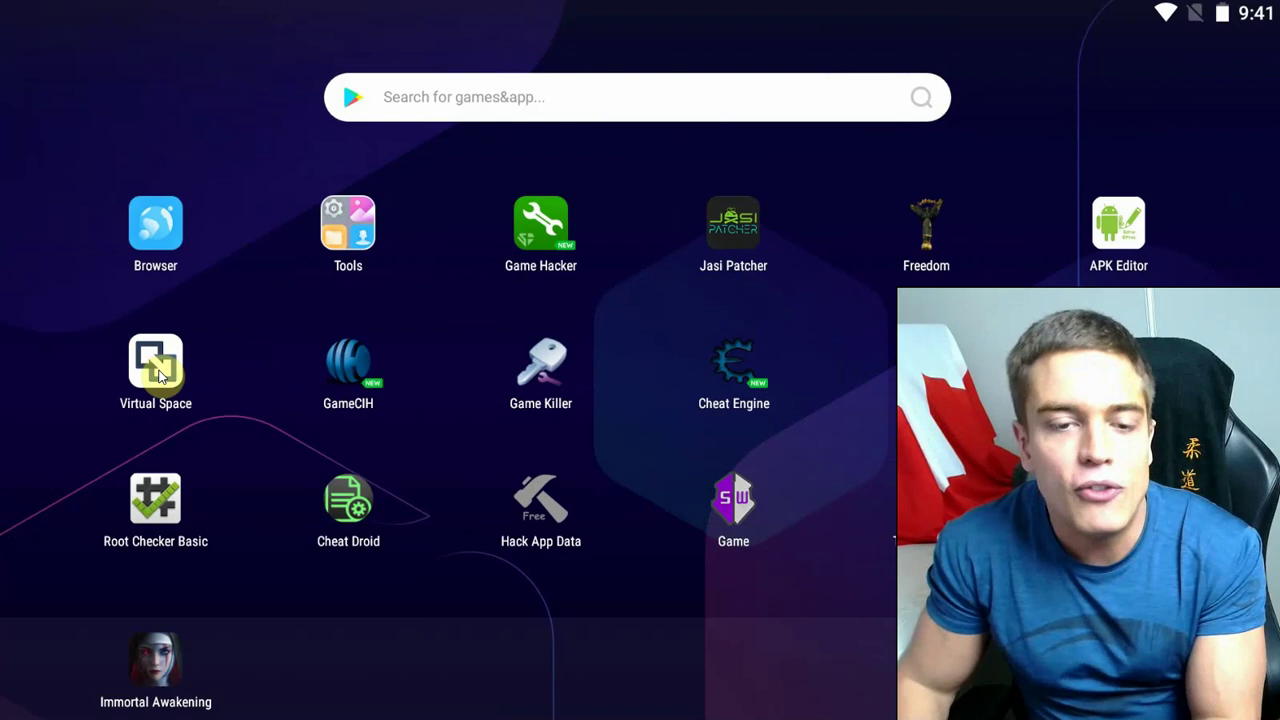
pyautogui.moveTo(829, 354); pyautogui.dragTo(749, 360)
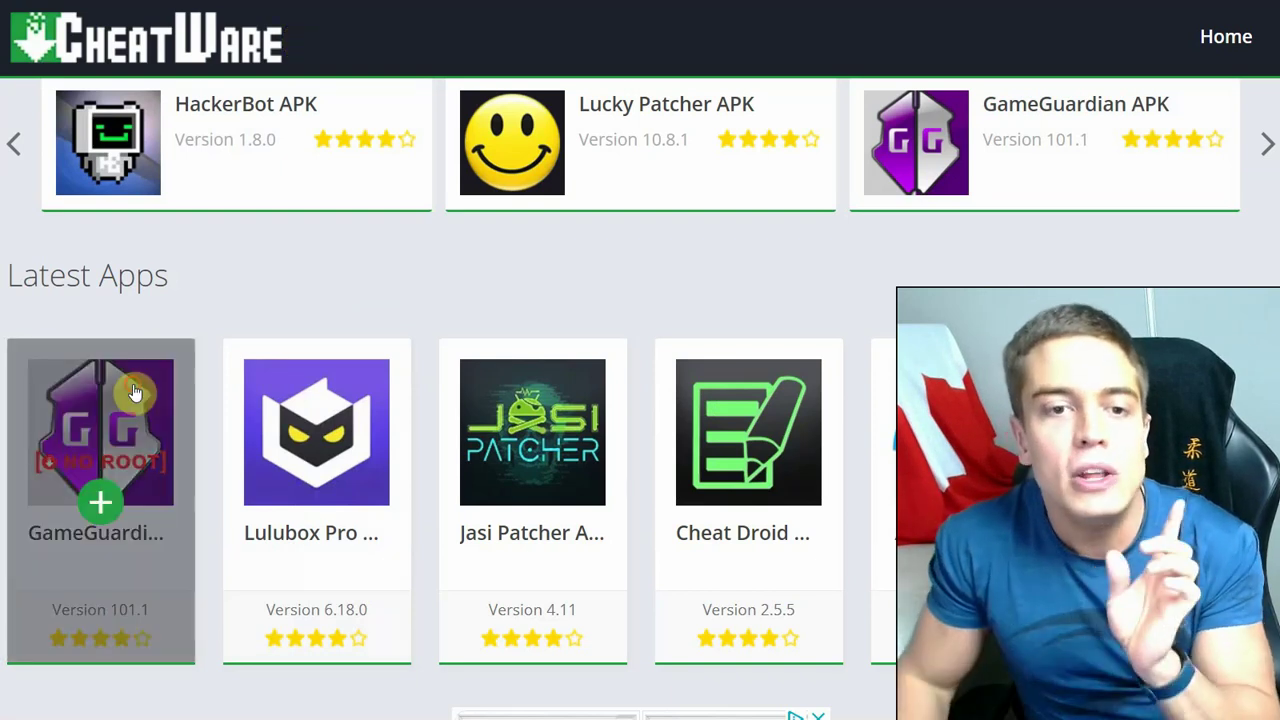
# Step: Open the GameGuardian NO ROOT app page on CheatWare and close the covering ad
pyautogui.click(128, 400)
pyautogui.click(700, 446)
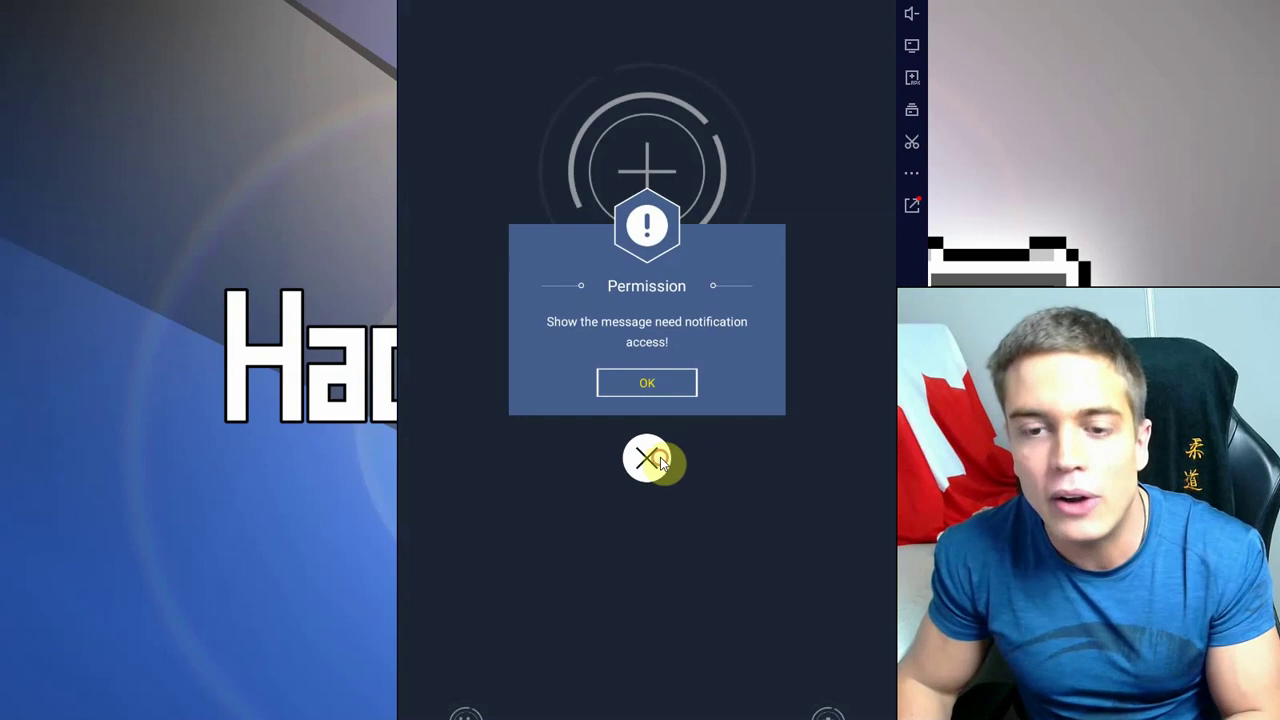
# Step: Dismiss the permission prompt, clone Gold Miner into Virtual Space, then launch GameGuardian there
pyautogui.click(652, 457)
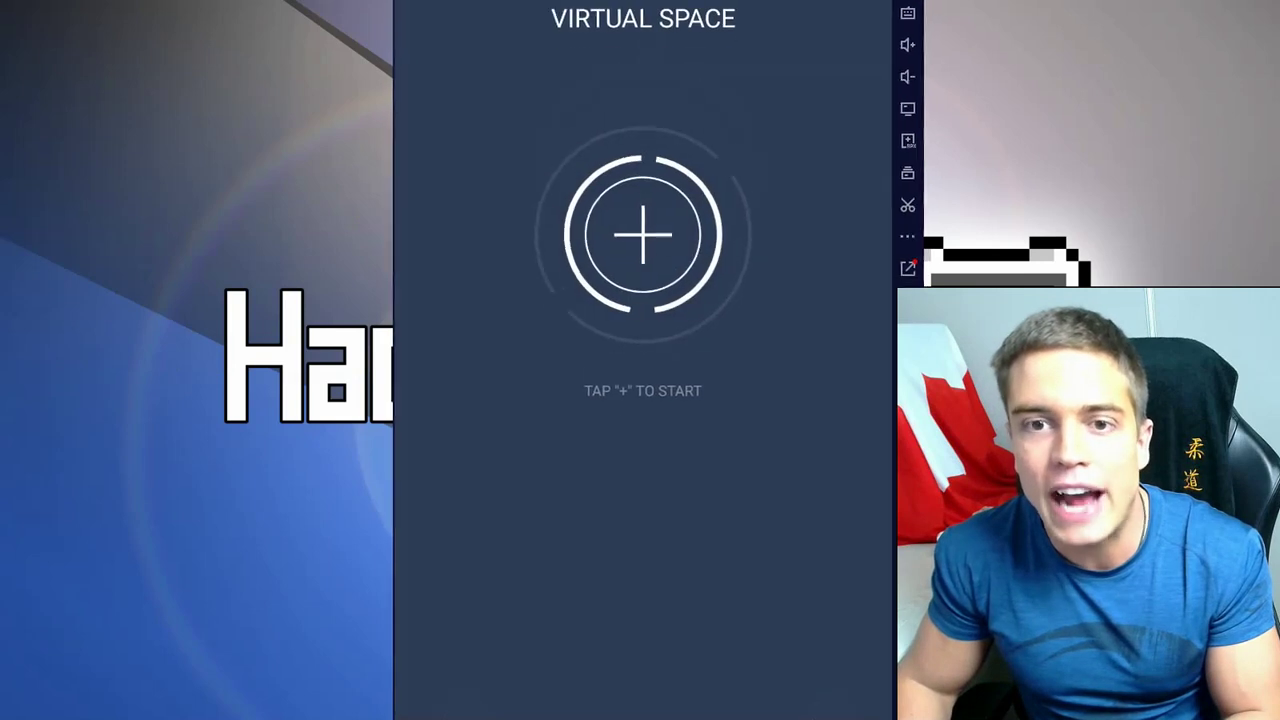
pyautogui.click(631, 287)
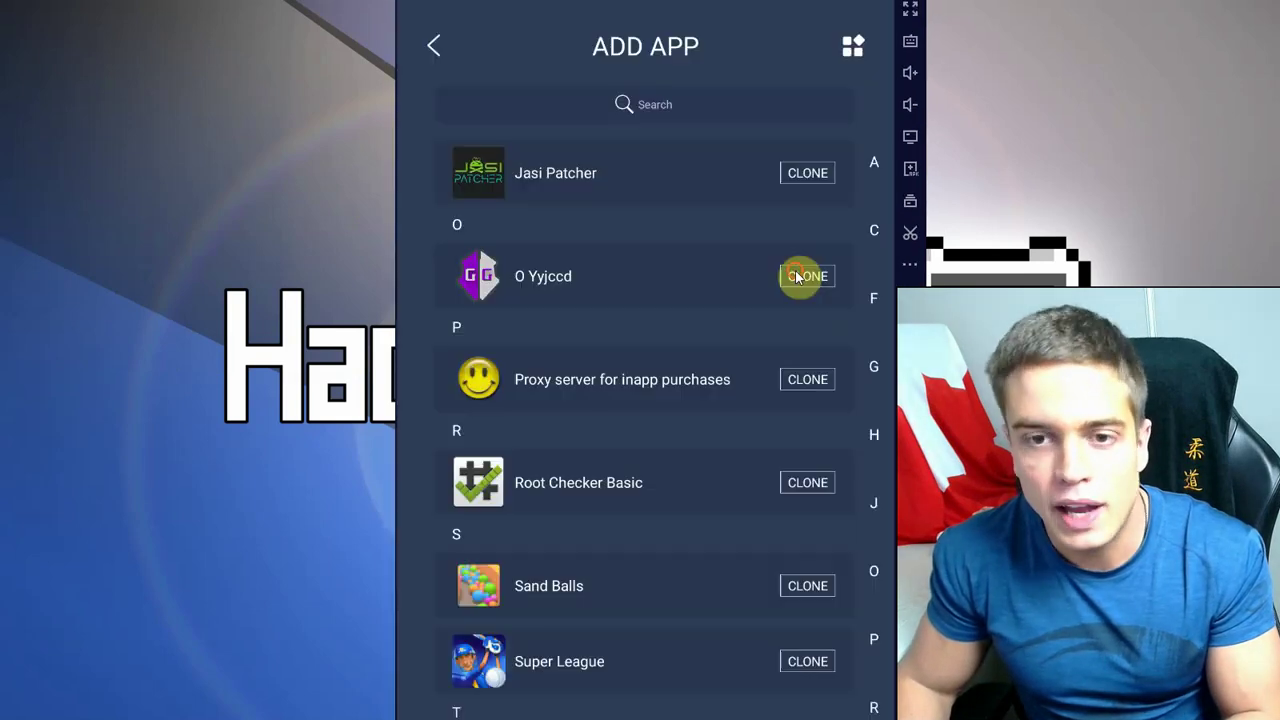
pyautogui.click(800, 274)
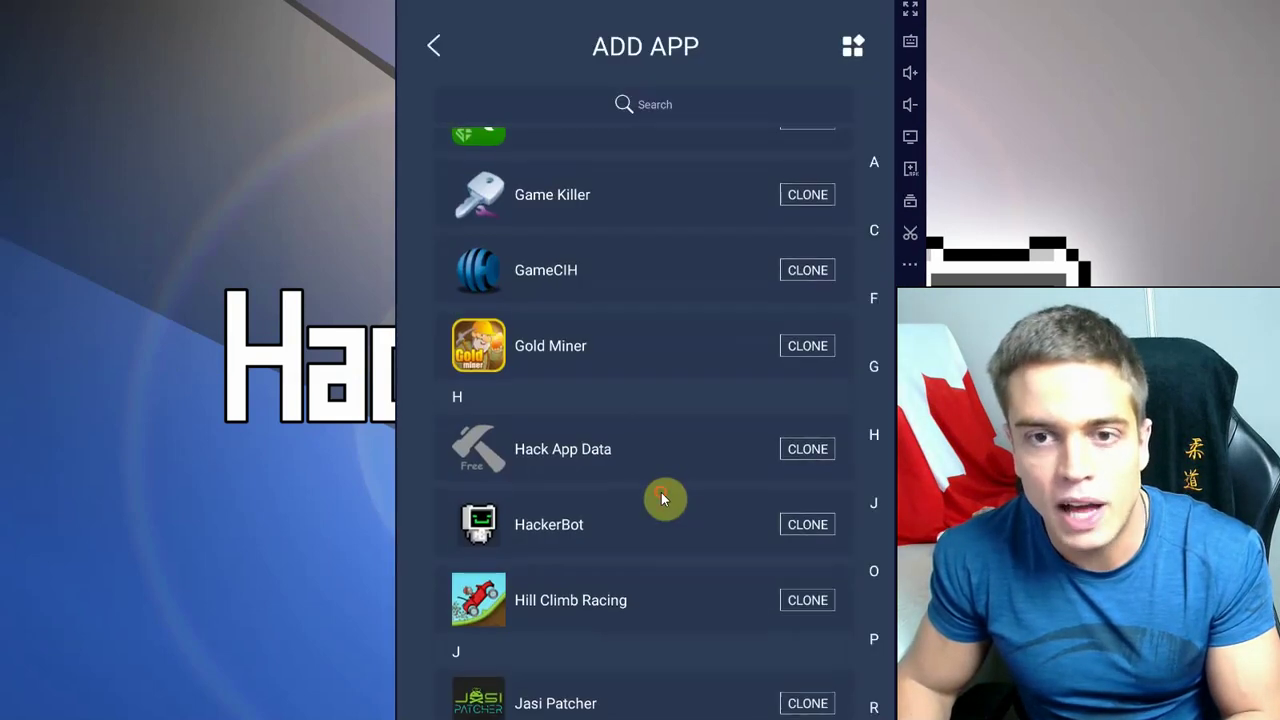
pyautogui.scroll(-1, 765, 318)
pyautogui.click(803, 301)
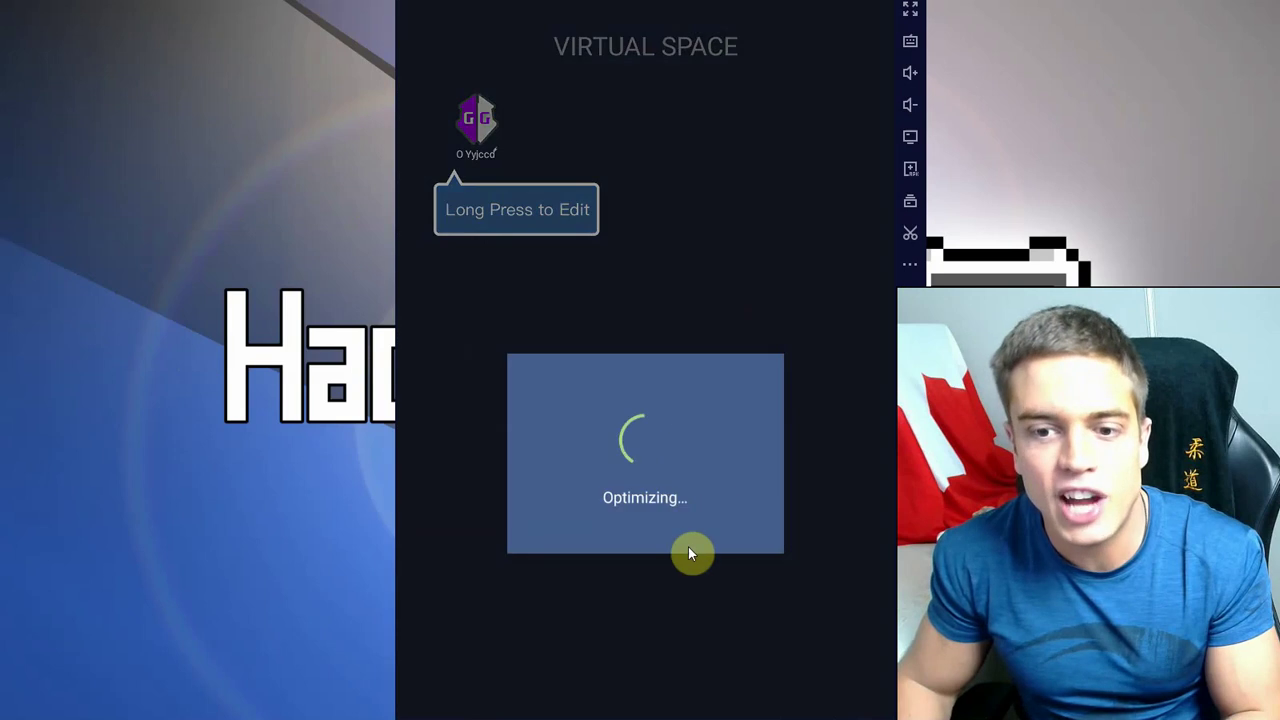
pyautogui.moveTo(567, 0); pyautogui.dragTo(575, 2)
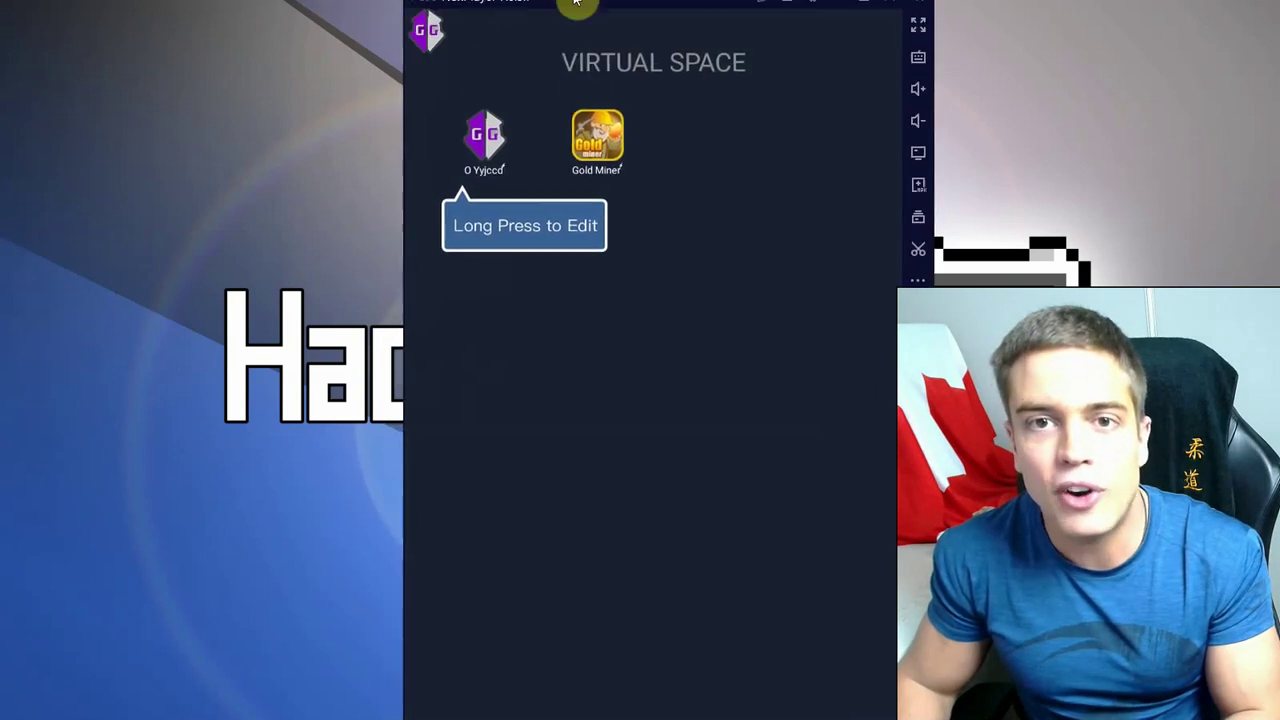
pyautogui.click(435, 42)
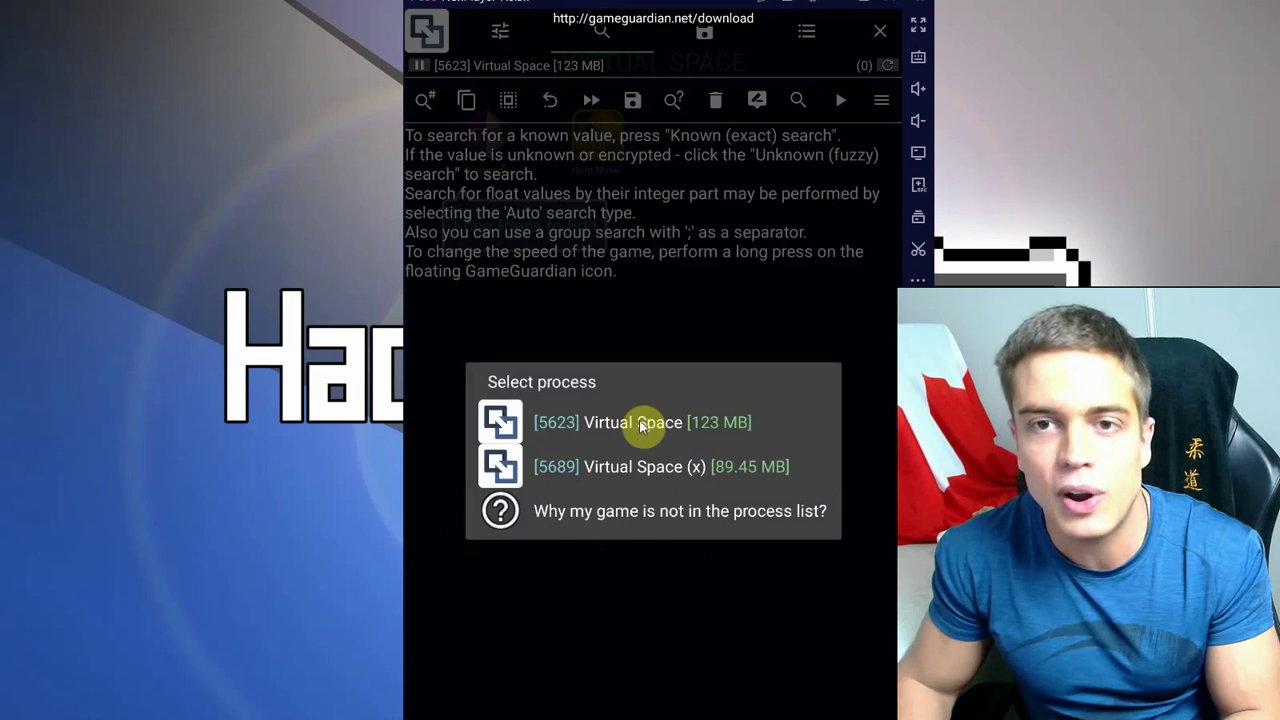
# Step: Return to Virtual Space and bring up GameGuardian's process list showing Gold Miner [6224]
pyautogui.click(669, 340)
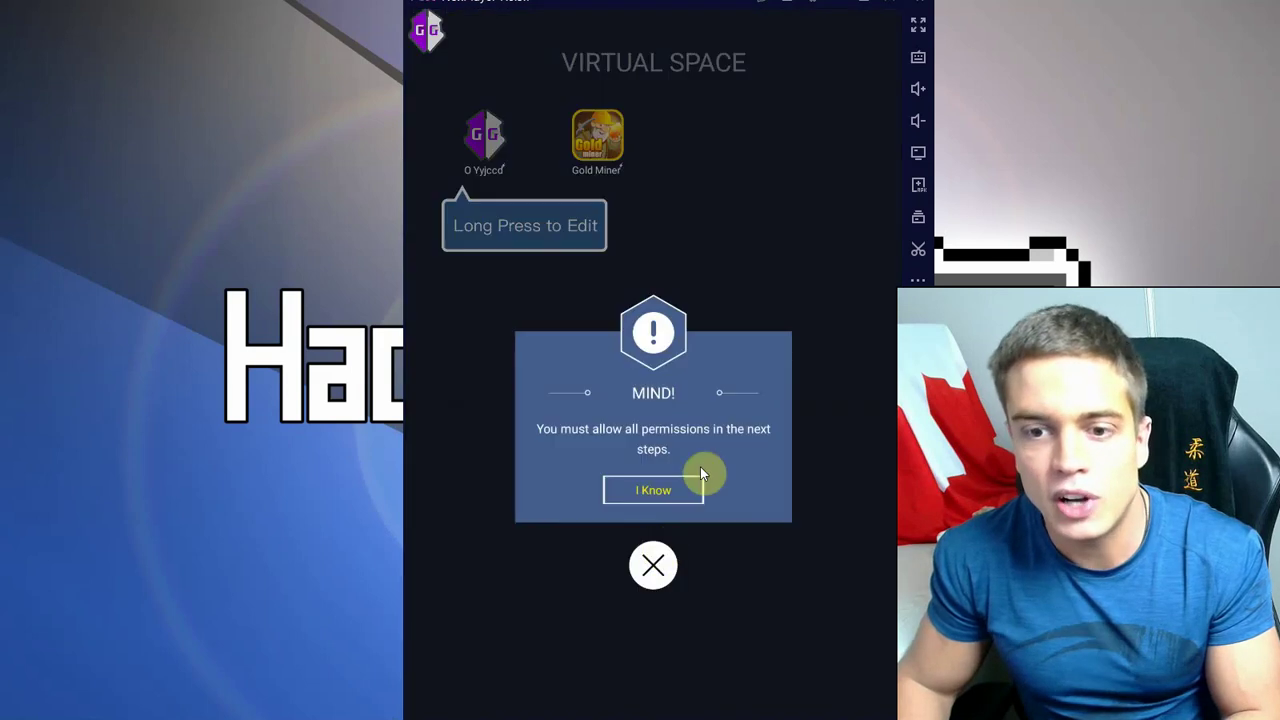
pyautogui.click(655, 568)
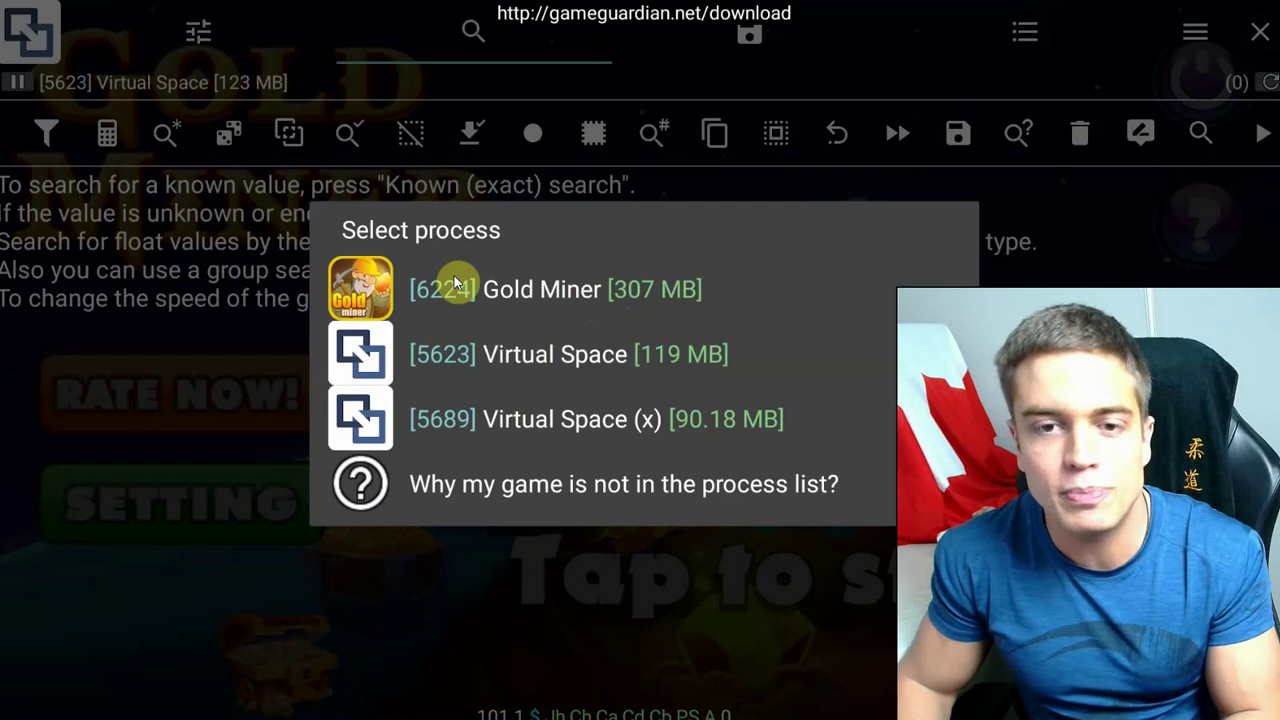
# Step: Attach to Gold Miner, search 750, refine with 623, and set the money value to 99999999
pyautogui.click(556, 298)
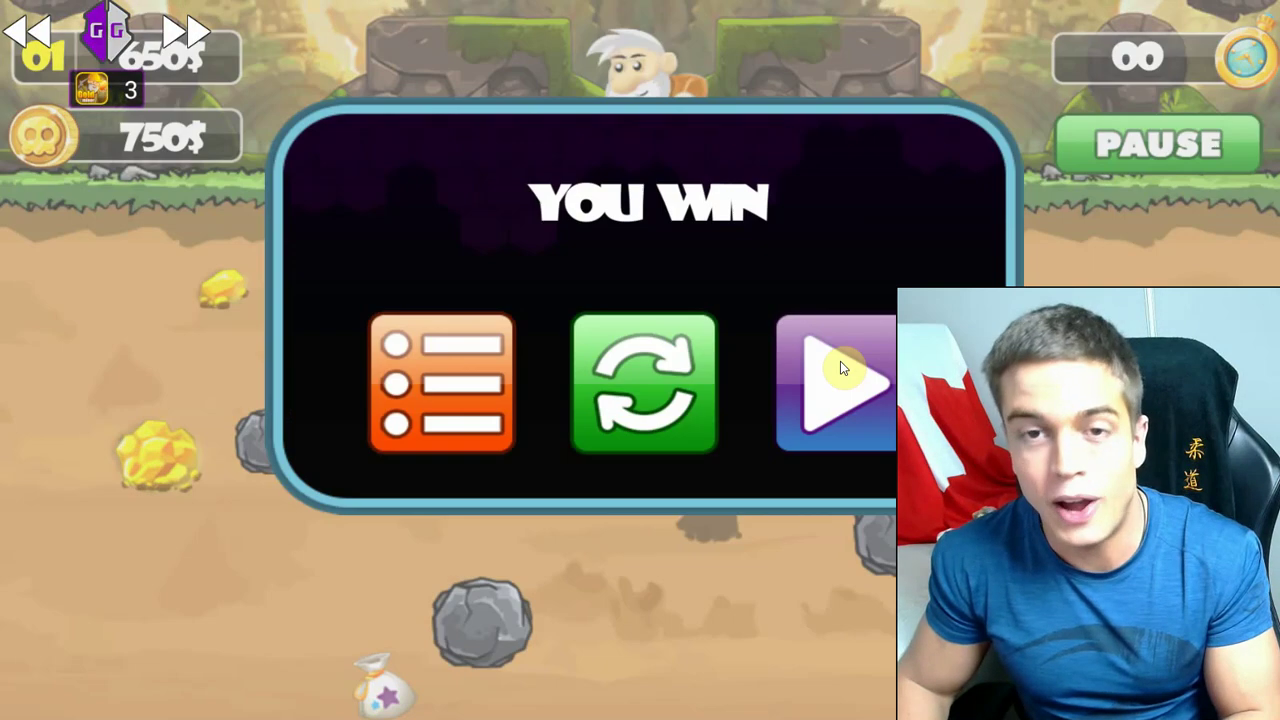
pyautogui.click(840, 370)
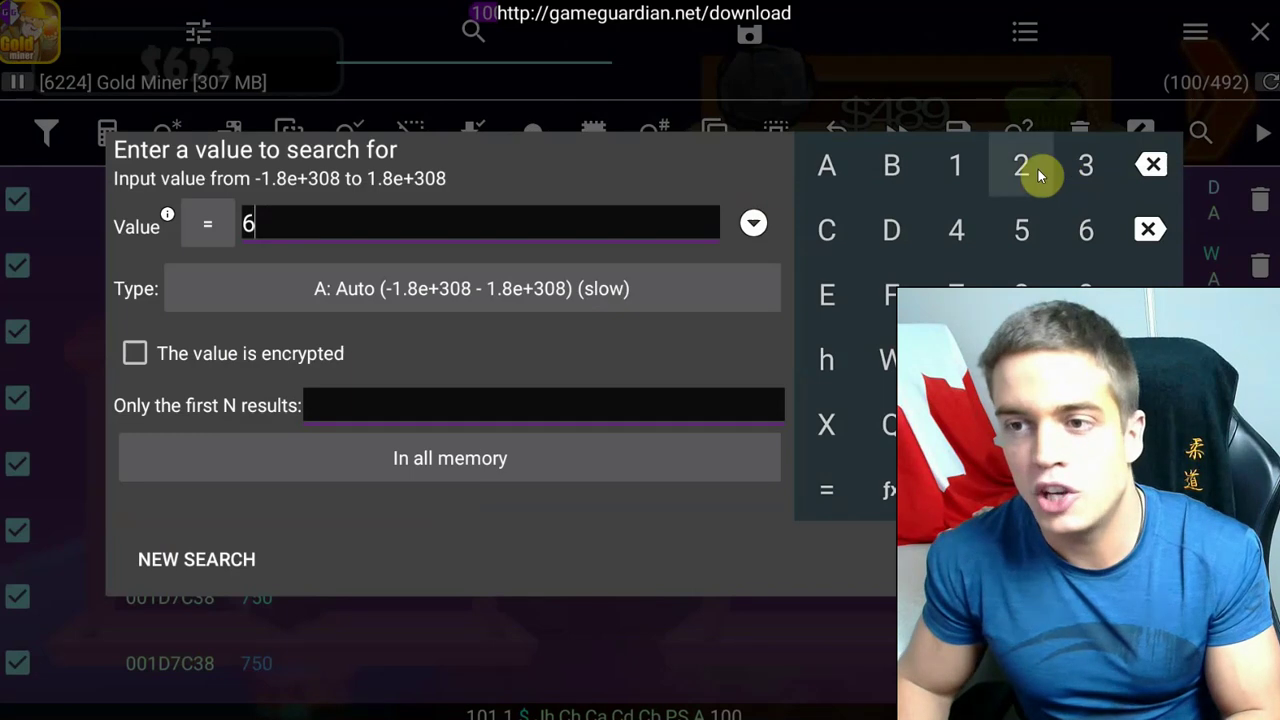
pyautogui.click(1021, 165)
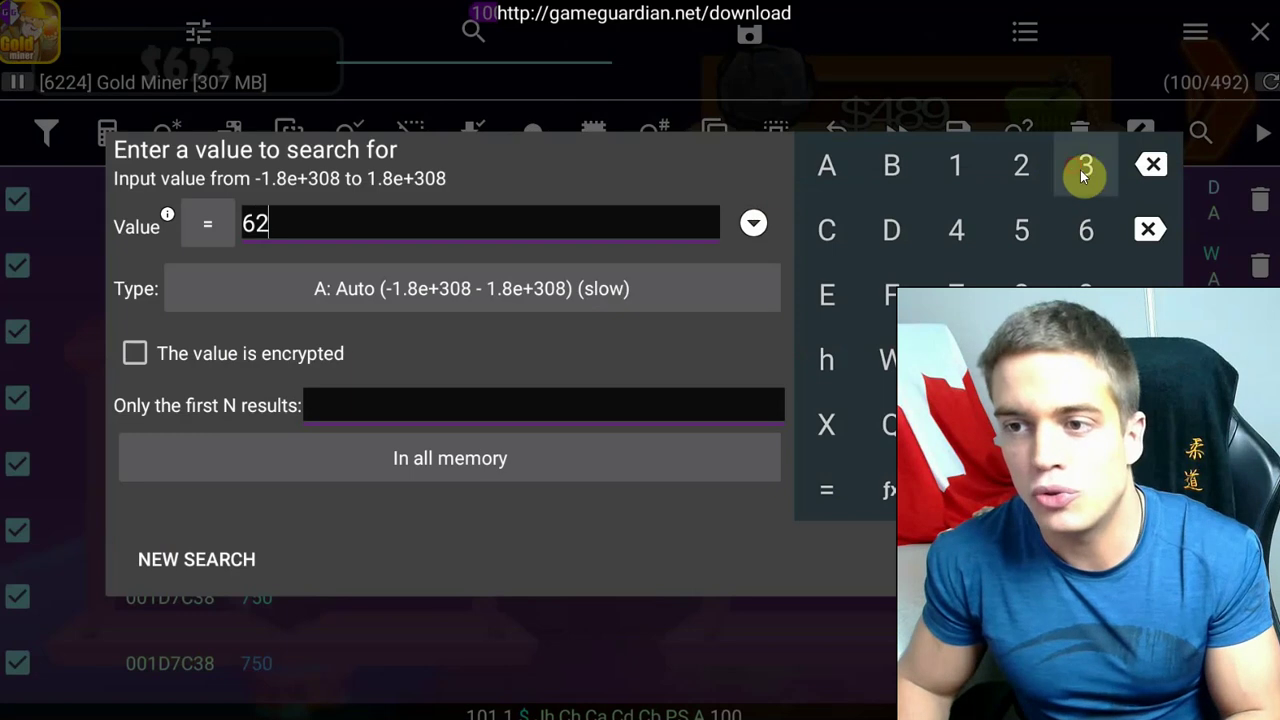
pyautogui.click(1085, 165)
pyautogui.click(1077, 295)
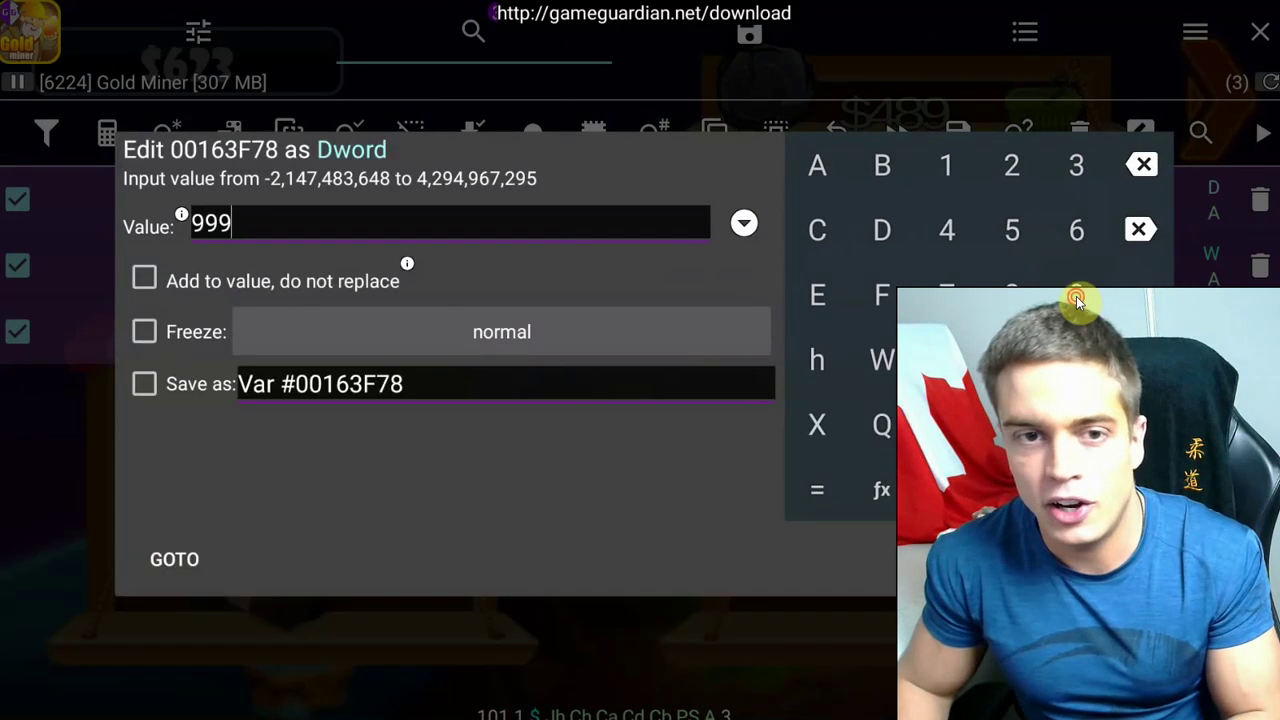
pyautogui.click(1130, 565)
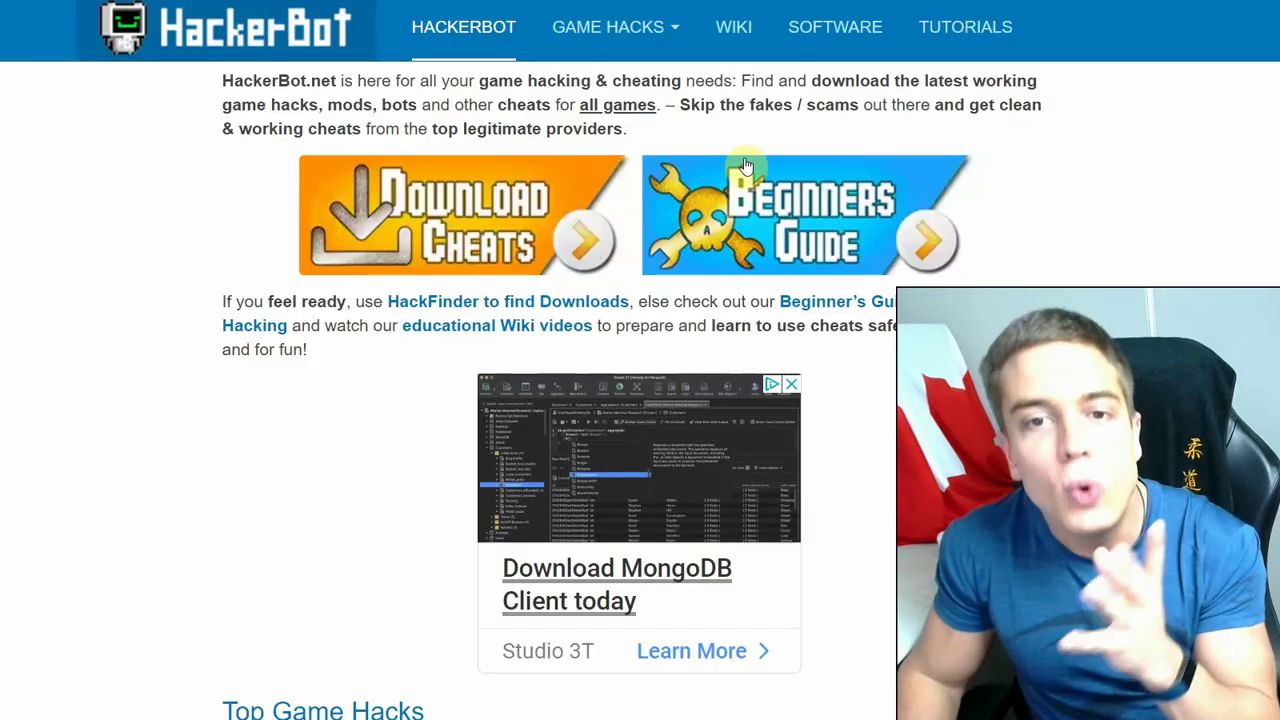
# Step: Back on Google, replace the query with 'hackerbot' and open the HackerBot.net result
pyautogui.click(529, 14)
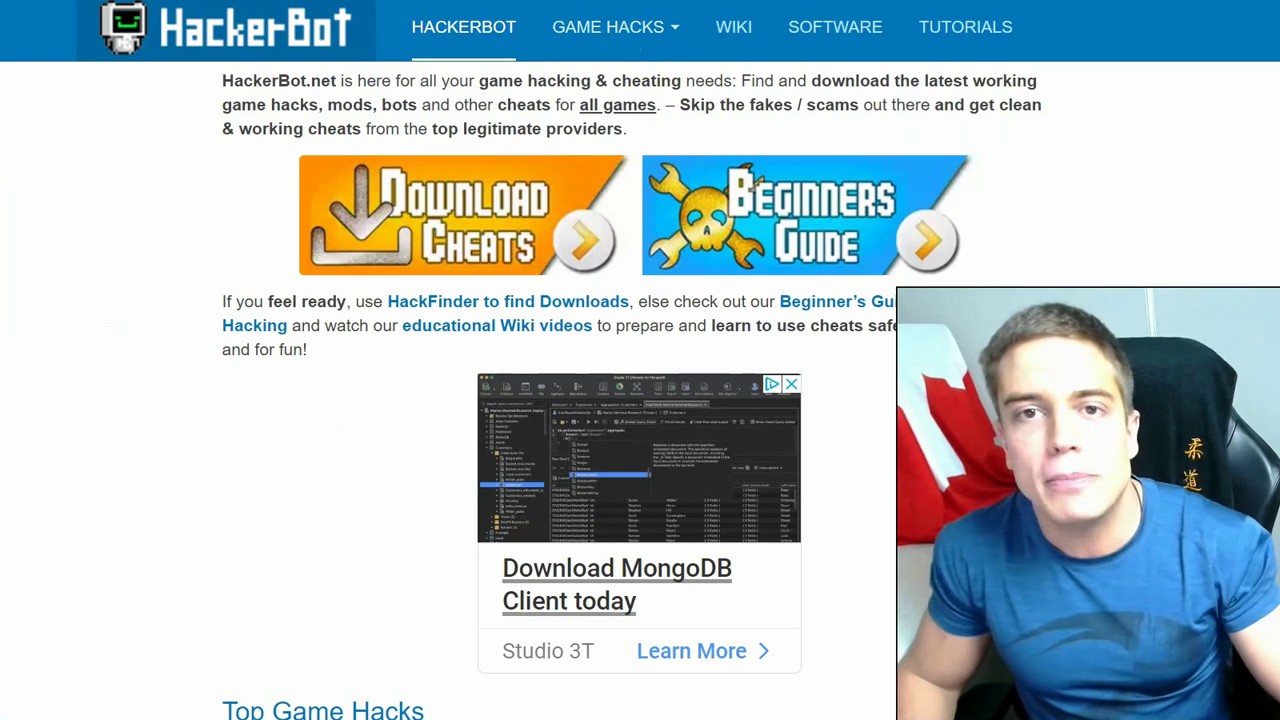
pyautogui.write('am i zoophile if i find guinnea pig sexxy?')
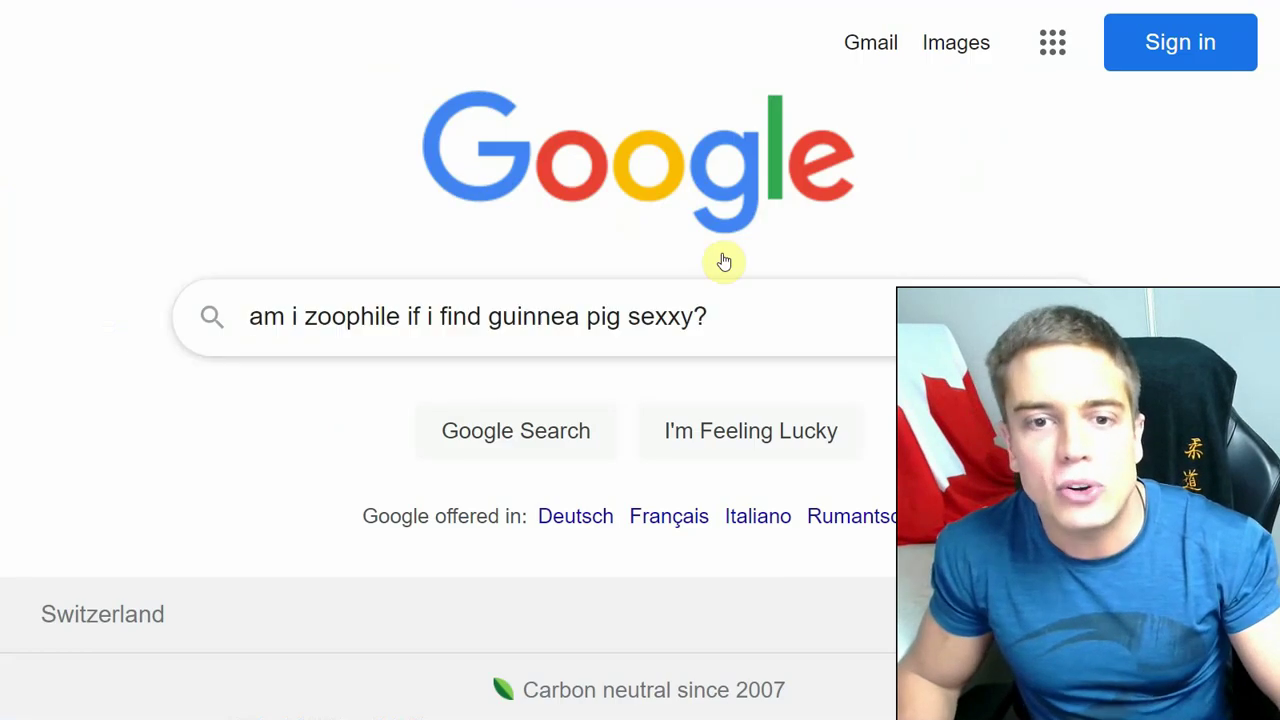
pyautogui.tripleClick(745, 318)
pyautogui.press('BackSpace')
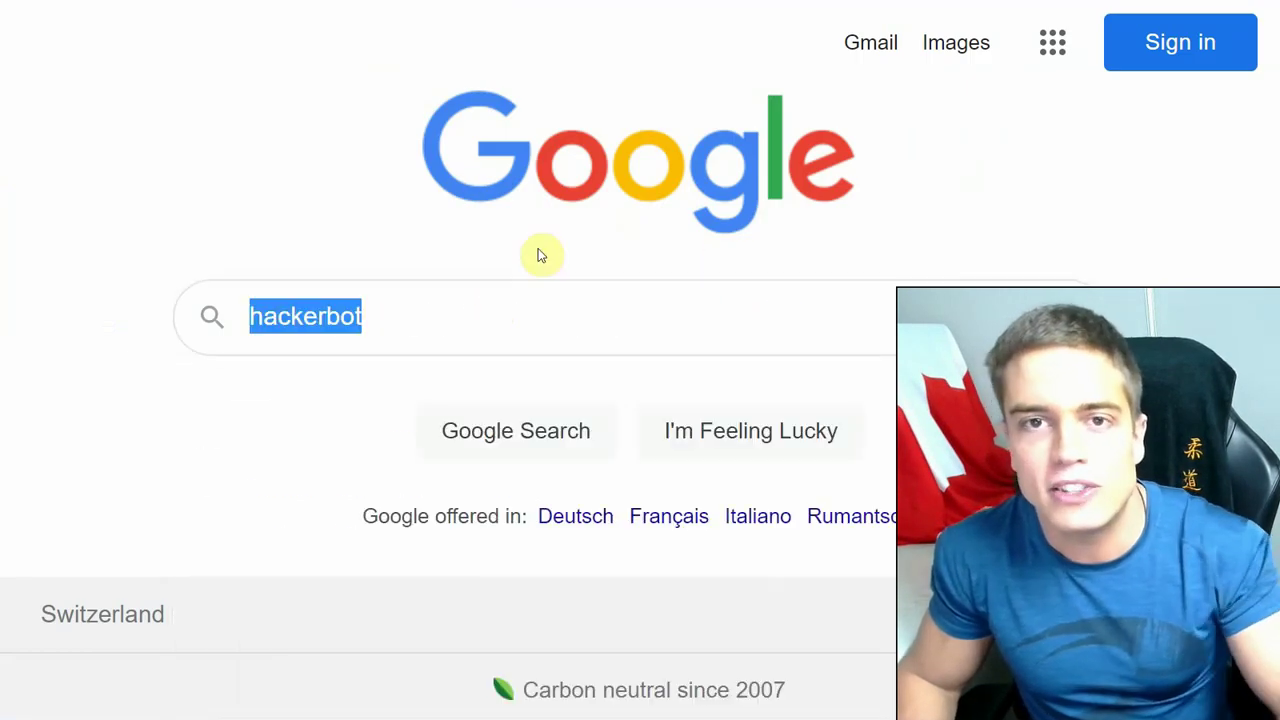
pyautogui.click(523, 294)
pyautogui.press('Return')
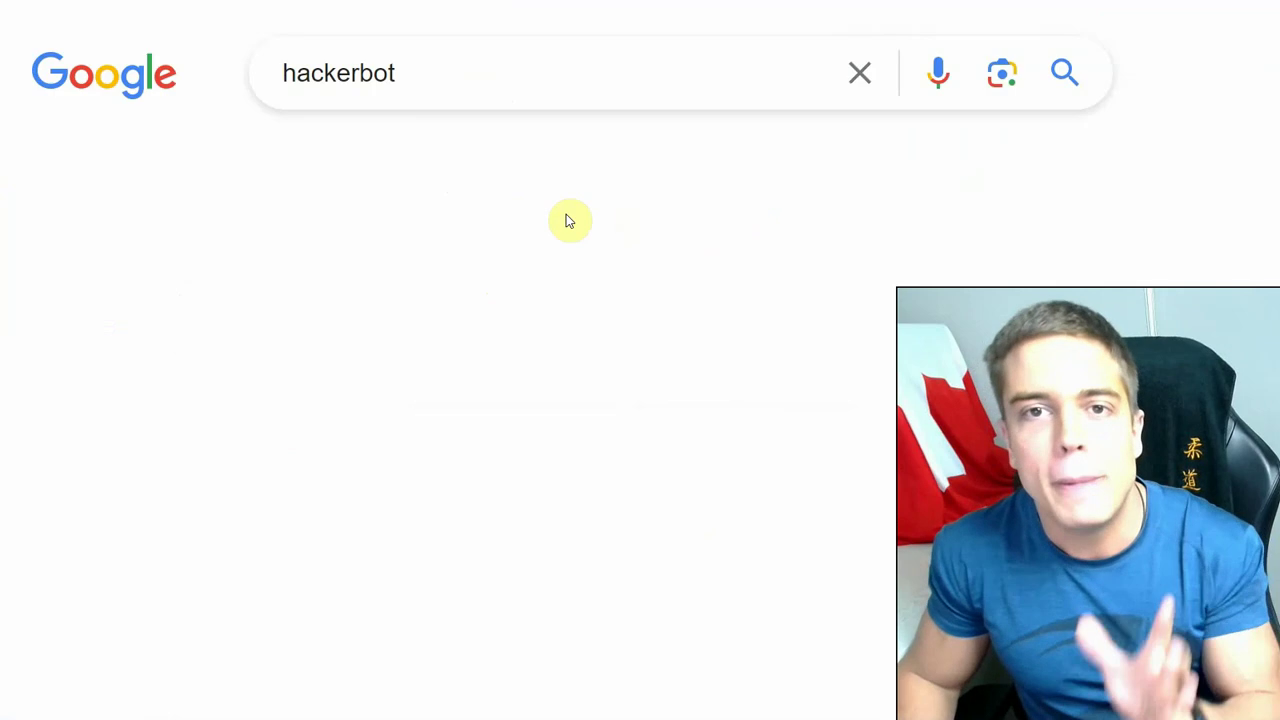
pyautogui.click(450, 412)
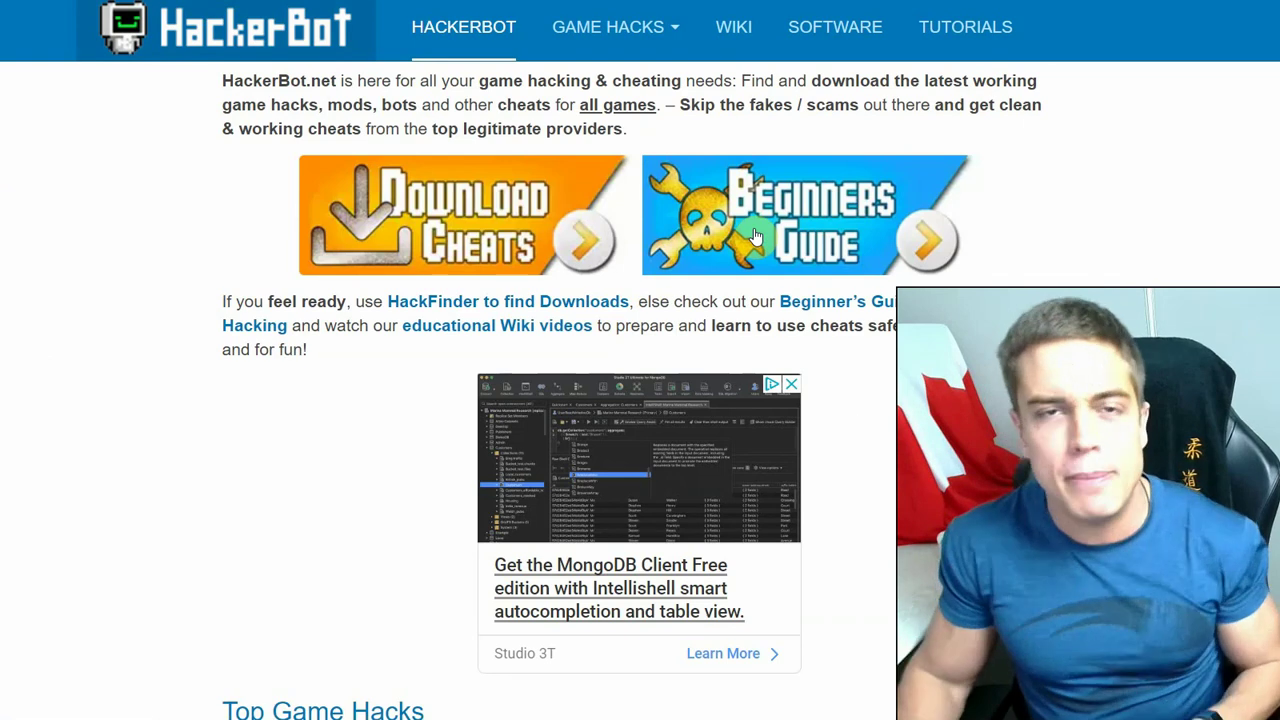
# Step: Read the Beginners Guide after closing its ad, then return home and open HackFinder
pyautogui.click(755, 235)
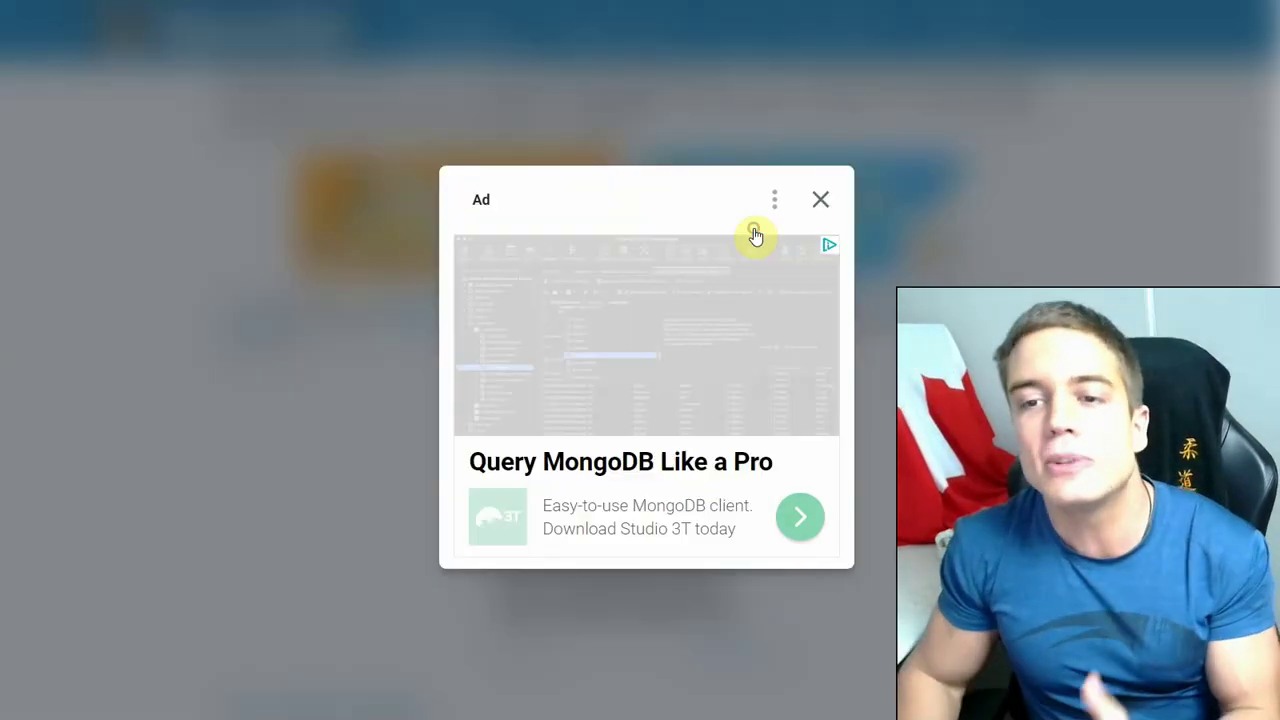
pyautogui.click(817, 200)
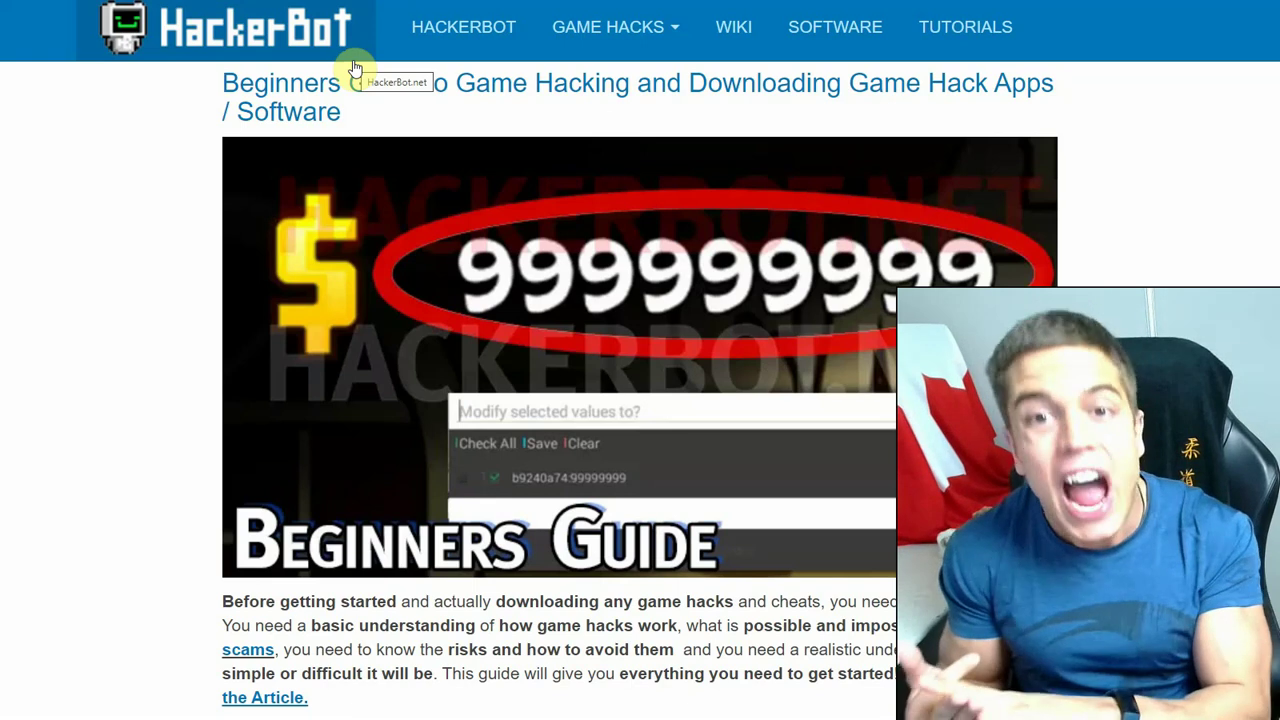
pyautogui.click(322, 24)
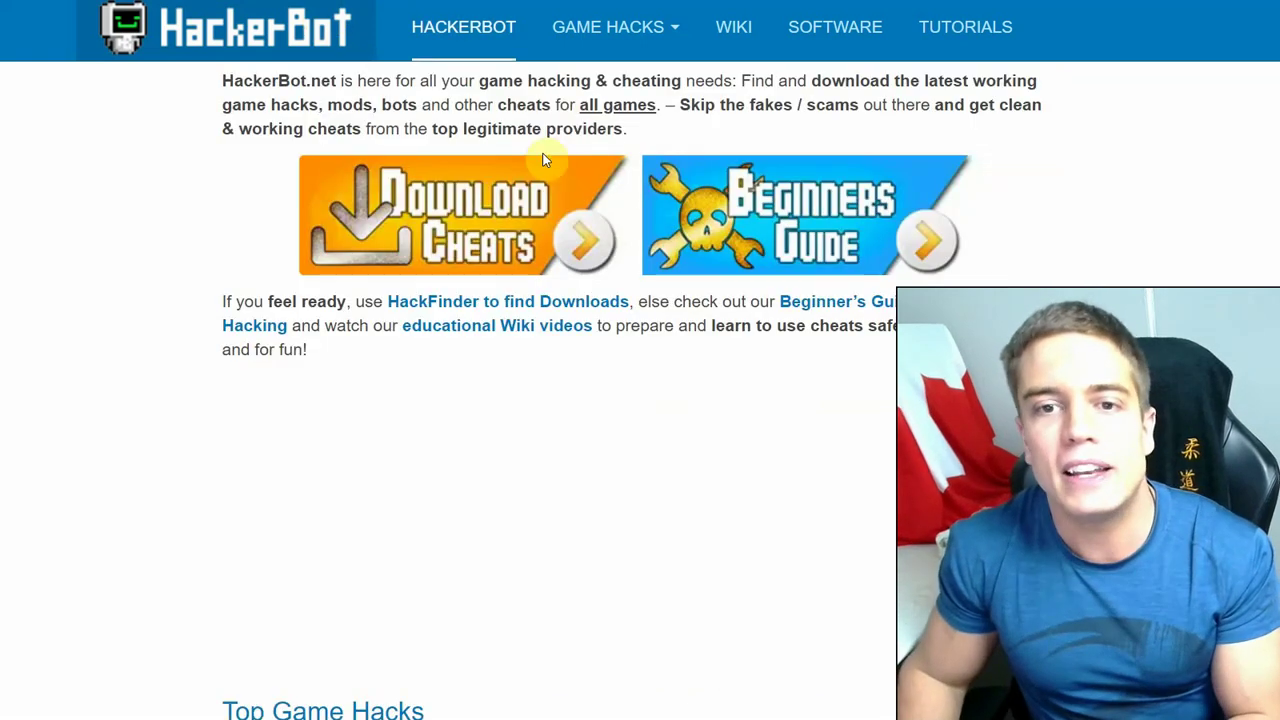
pyautogui.click(544, 306)
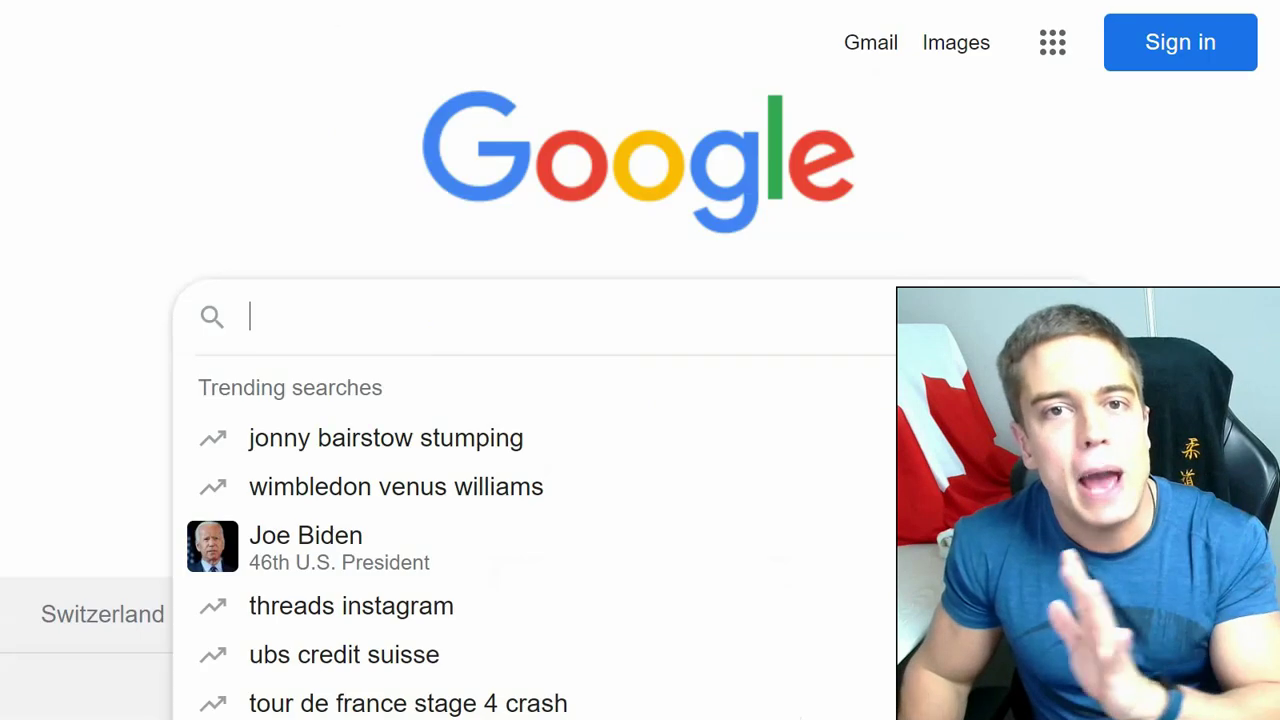
# Step: Search Google for 'lords mobile hack' and scroll through the mod APK results
pyautogui.write('lord')
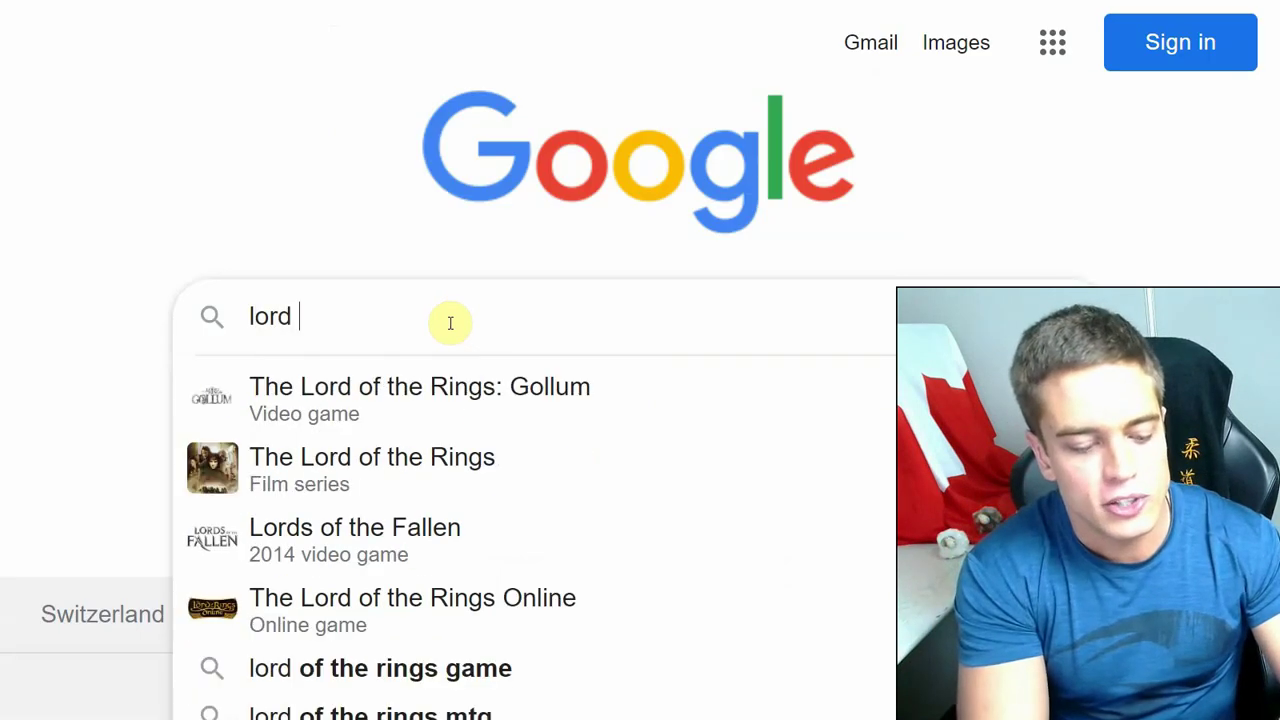
pyautogui.press('BackSpace')
pyautogui.write('s mobile hack')
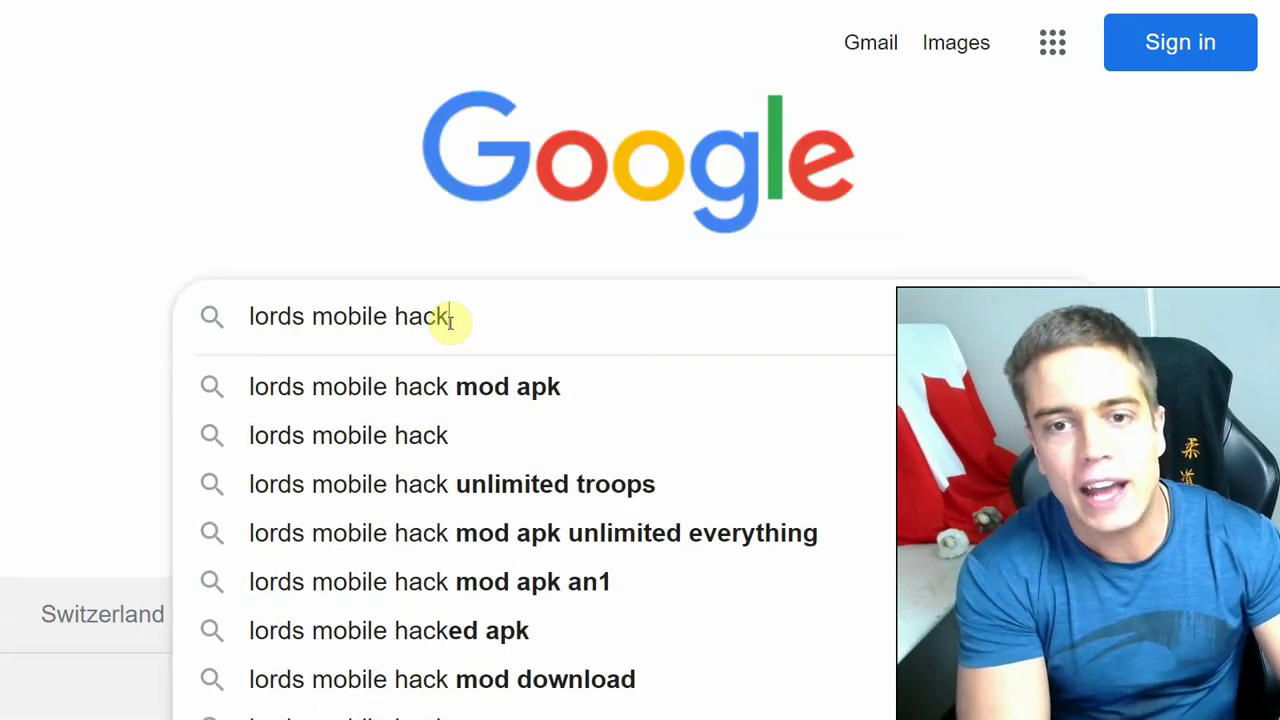
pyautogui.press('Return')
pyautogui.scroll(-8, 617, 229)
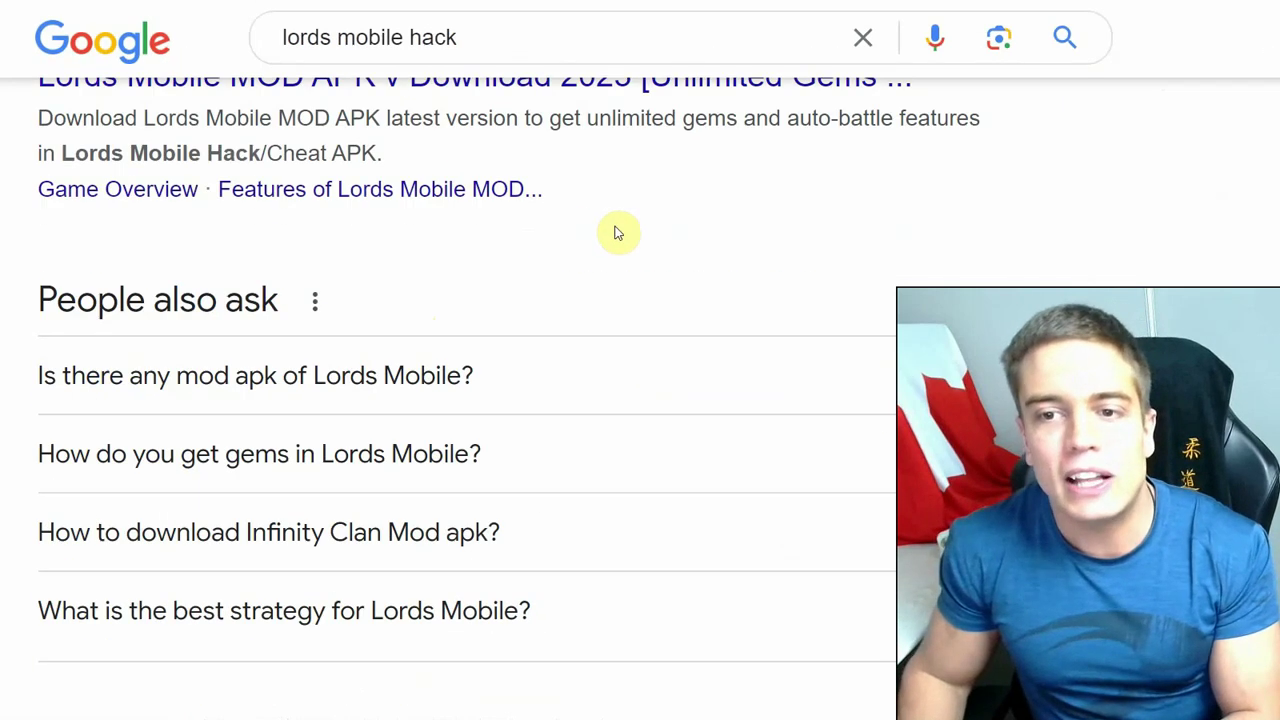
pyautogui.scroll(-3, 617, 235)
pyautogui.scroll(2, 614, 200)
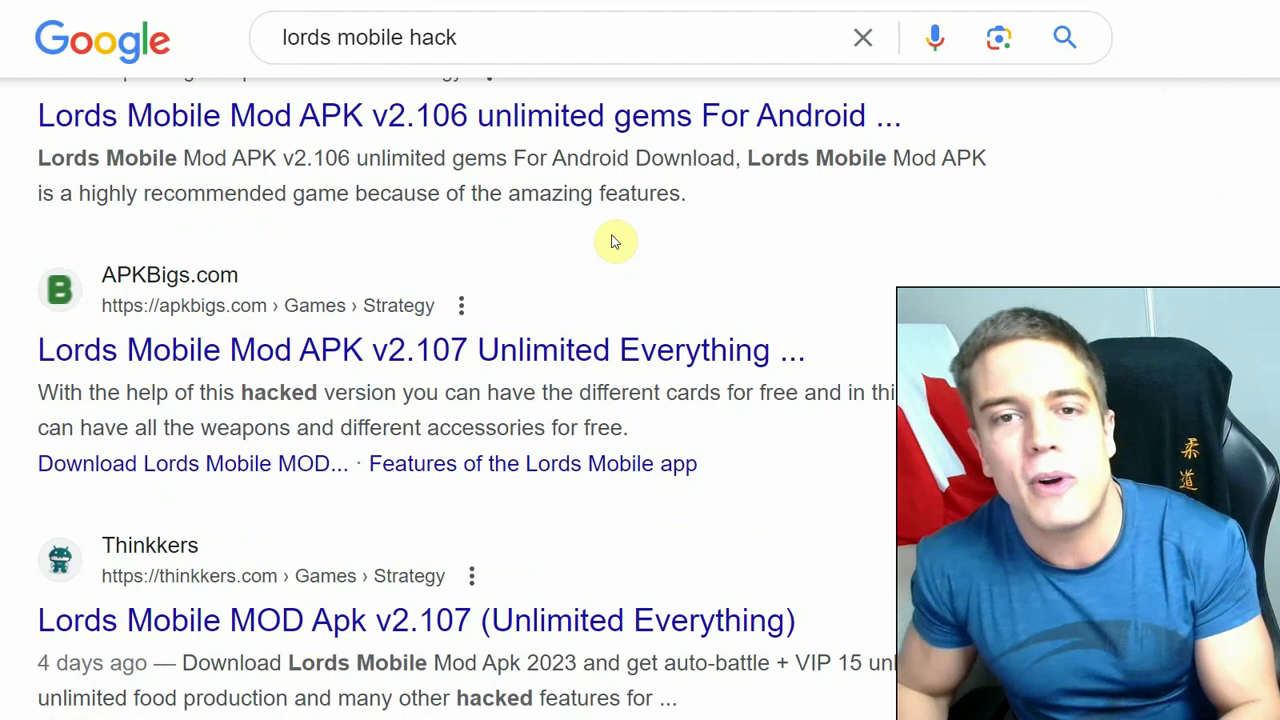
# Step: Replace the query with 'game hacks' and run the search
pyautogui.tripleClick(490, 29)
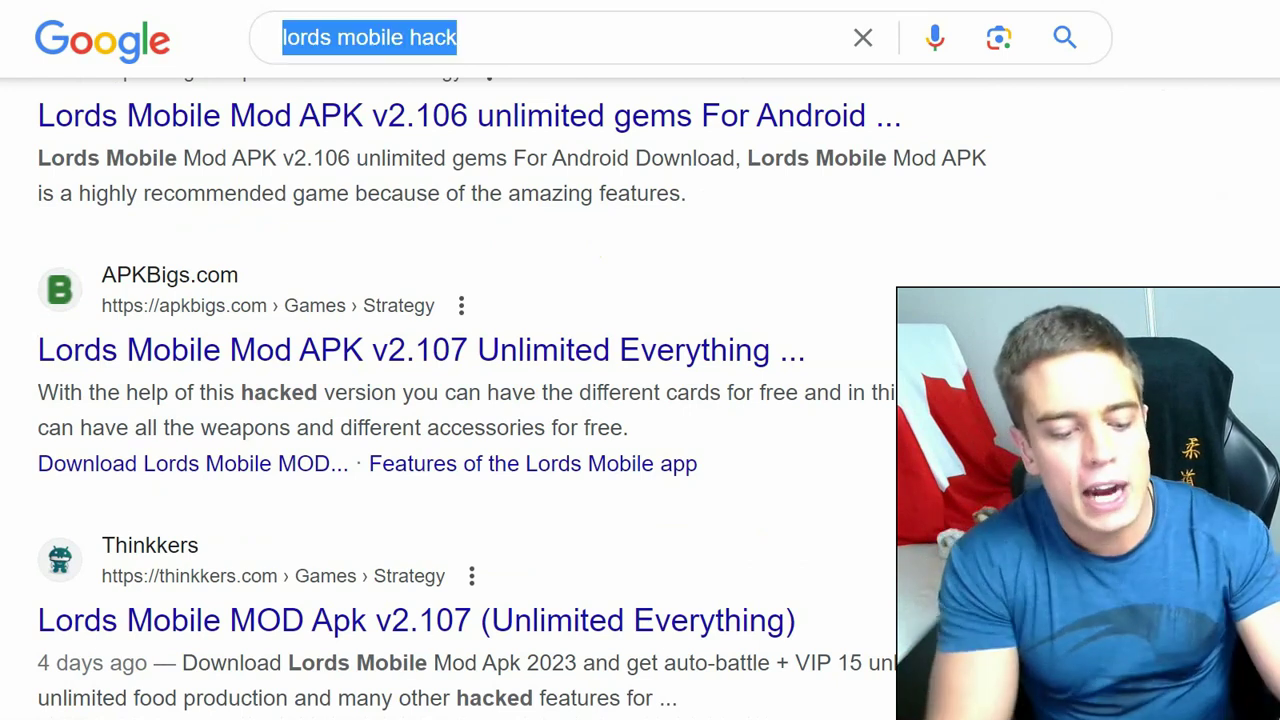
pyautogui.write('game hacks')
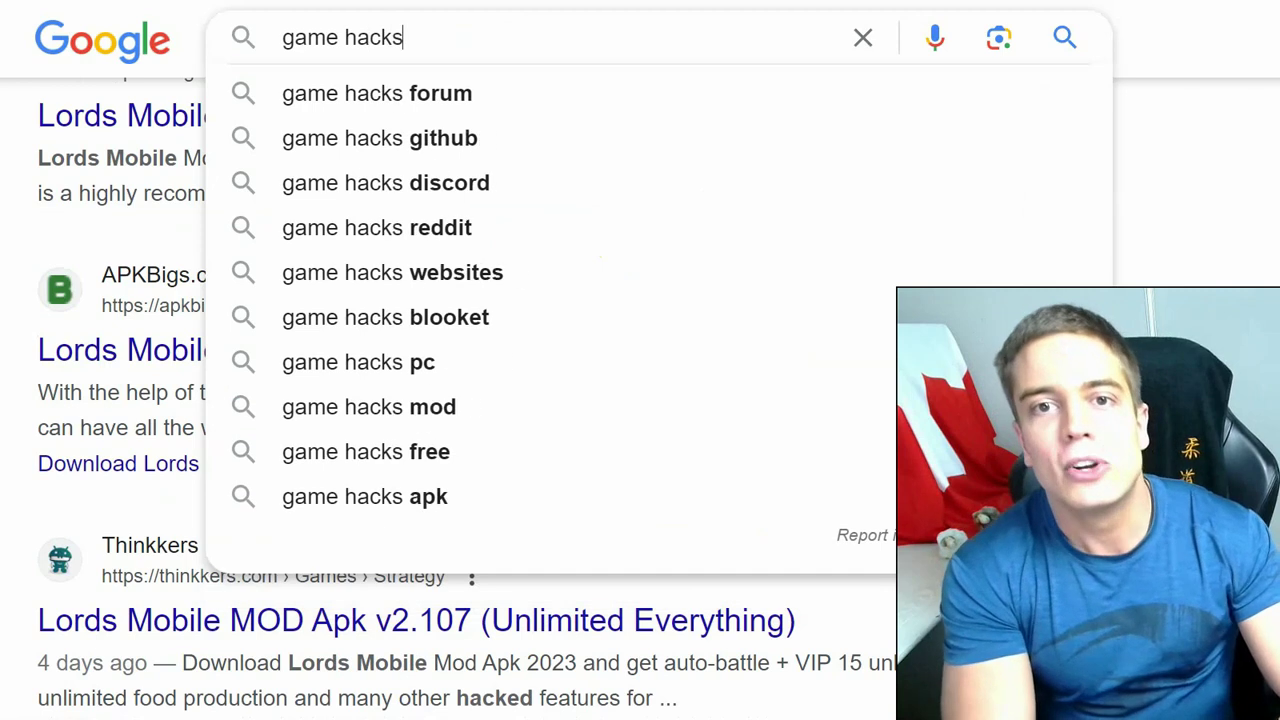
pyautogui.press('Return')
pyautogui.click(92, 390)
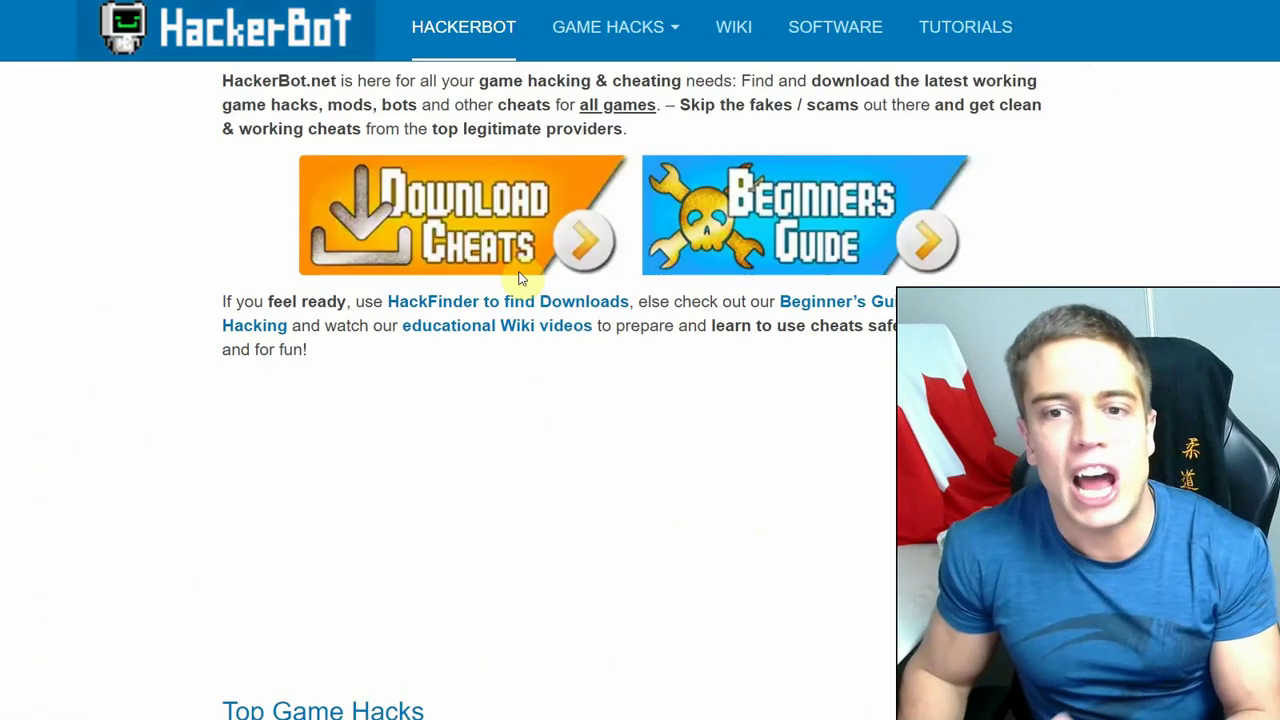